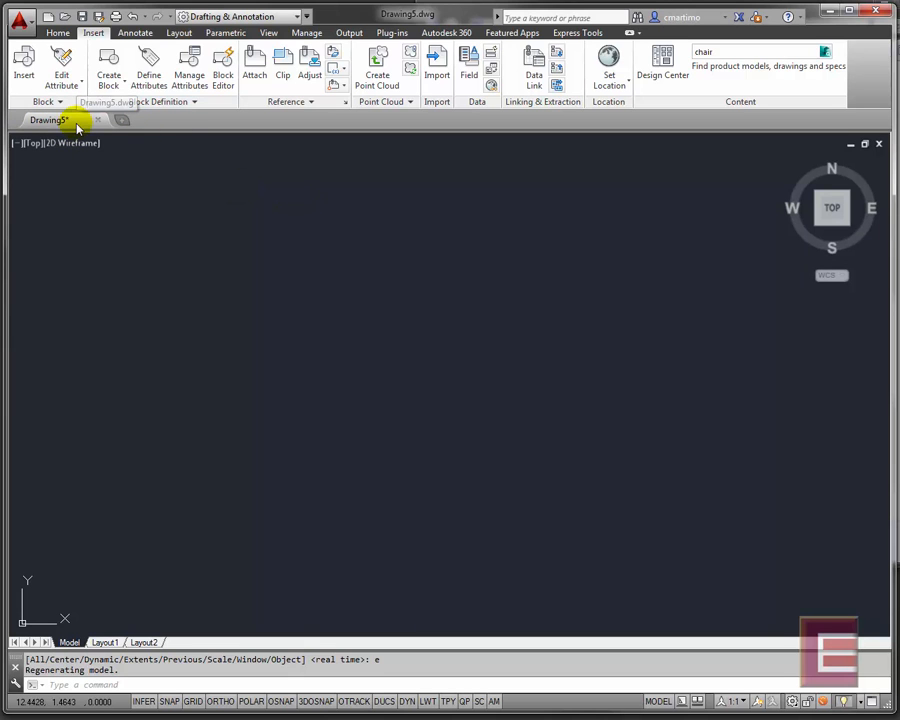
Open the External References manager with the XREF command.
mouse_move(77, 127)
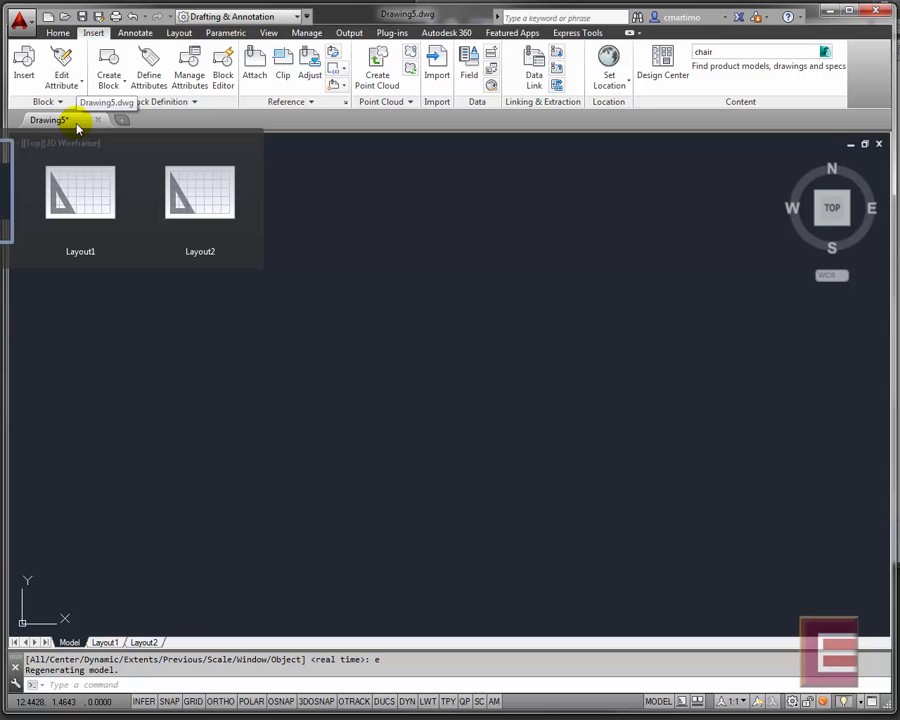
left_click(255, 64)
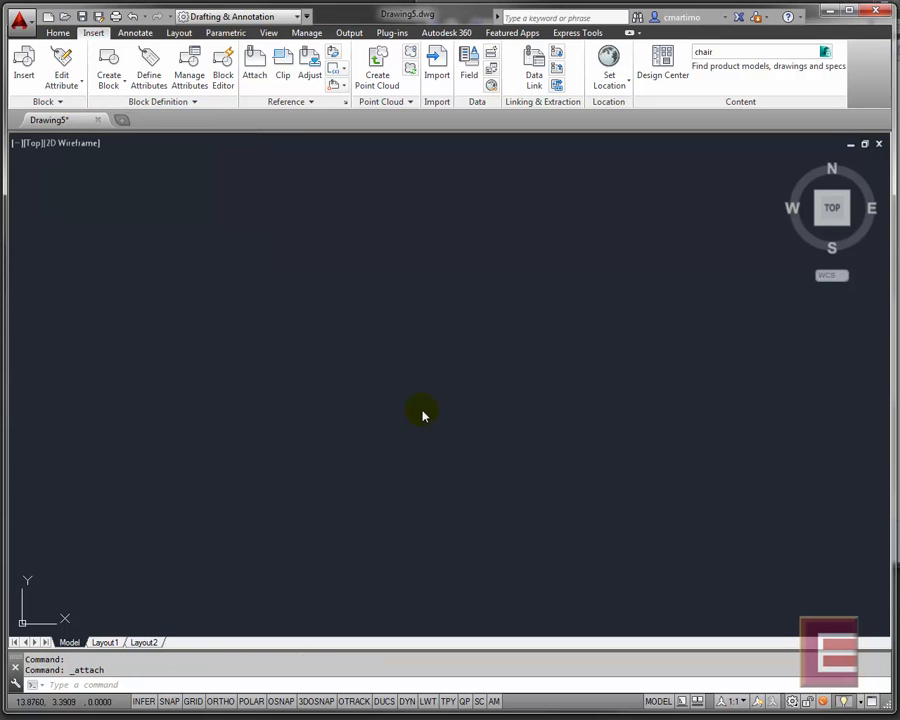
left_click(173, 686)
left_click(172, 686)
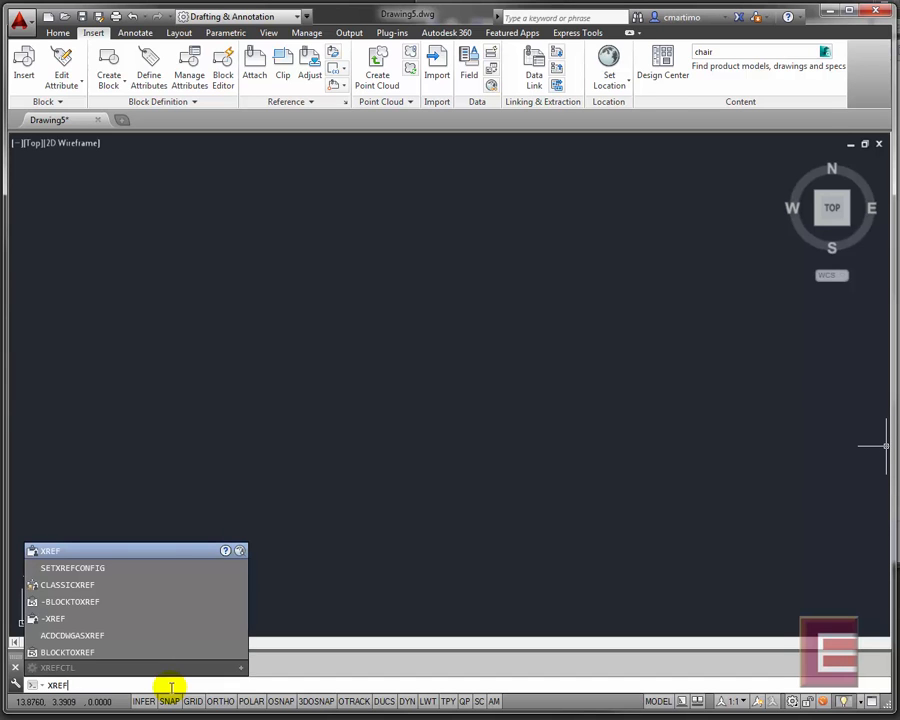
key("Return")
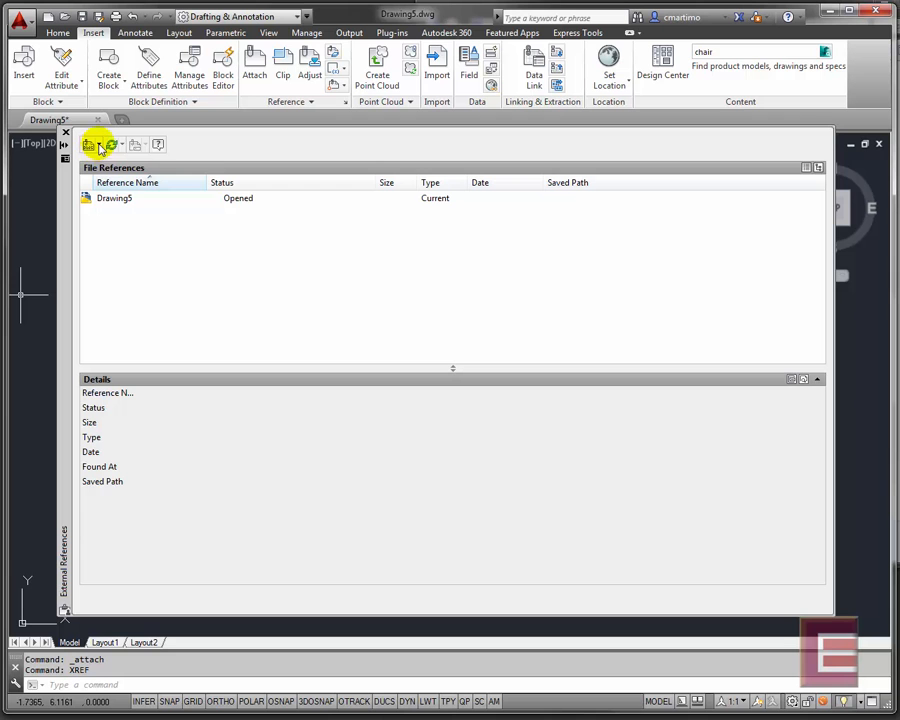
Attach the bank_education drawing from the Desktop as an external reference at insertion point 0,0 with scale 1 and full path.
left_click(98, 146)
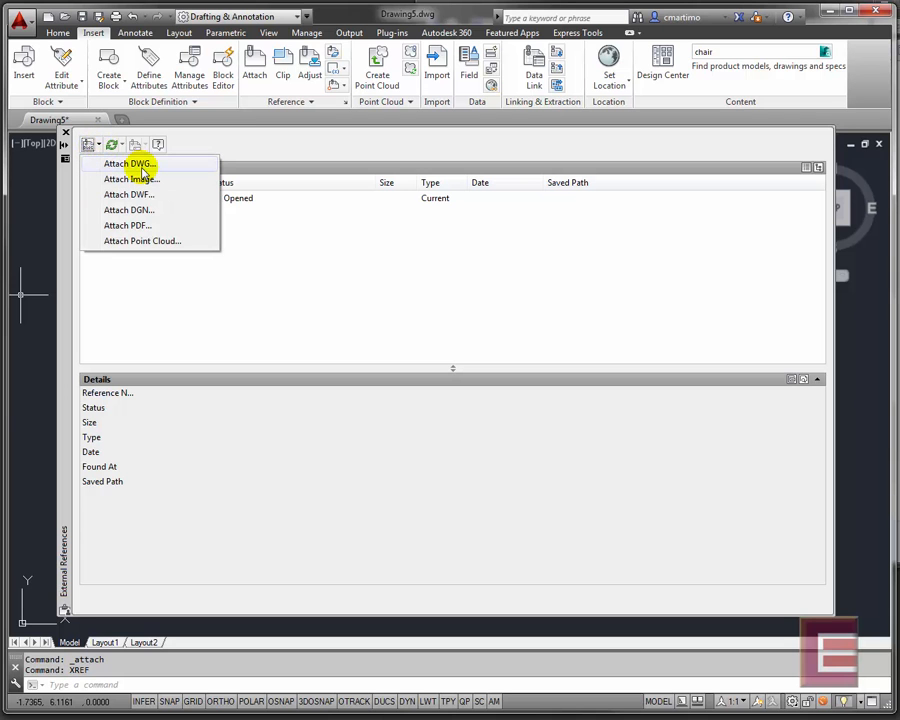
left_click(141, 166)
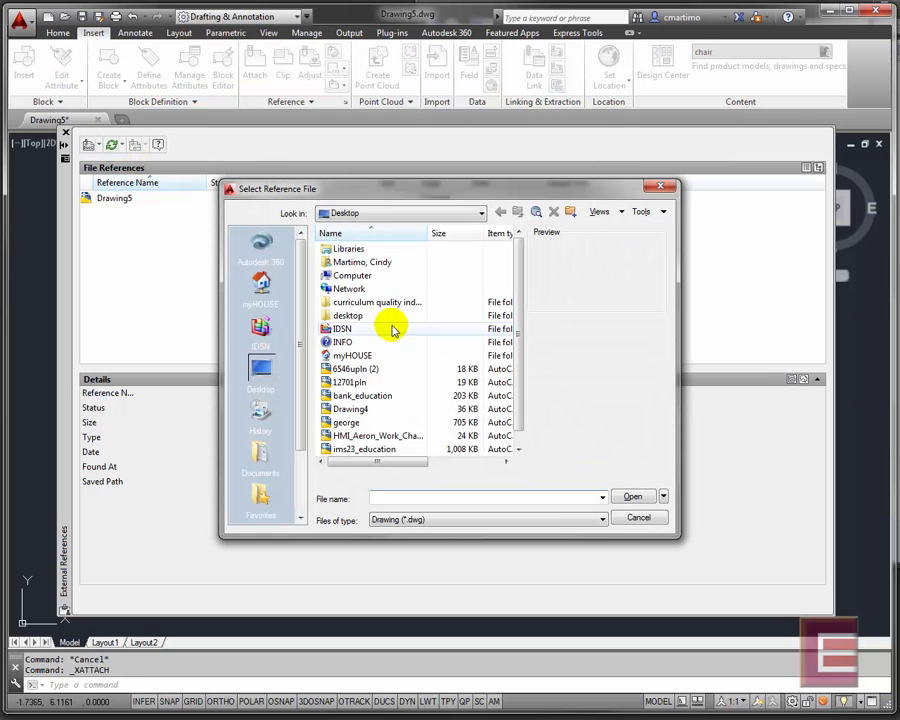
left_click(390, 397)
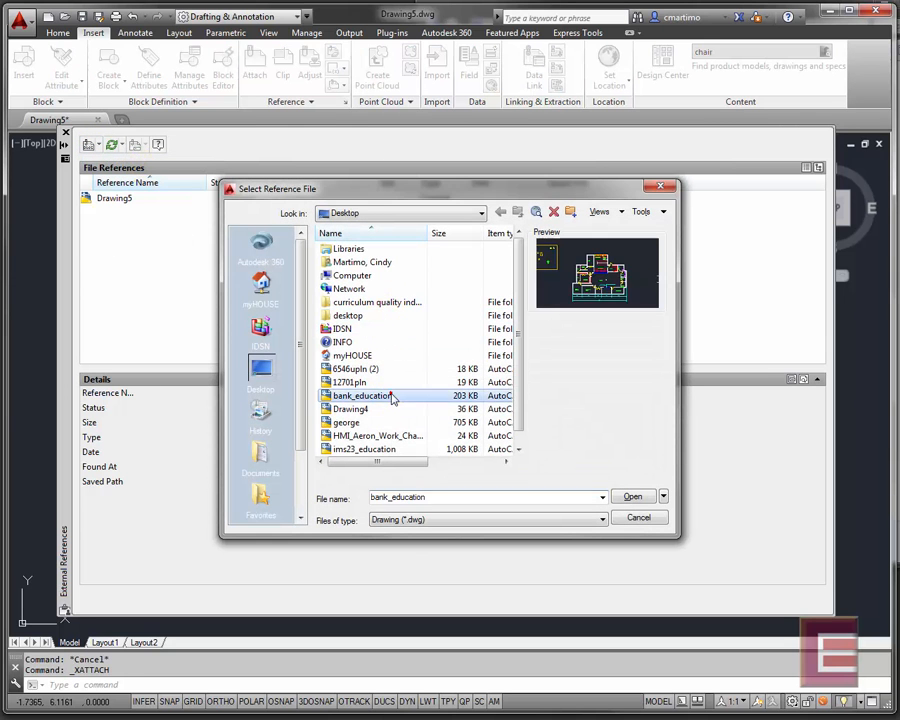
left_click(644, 503)
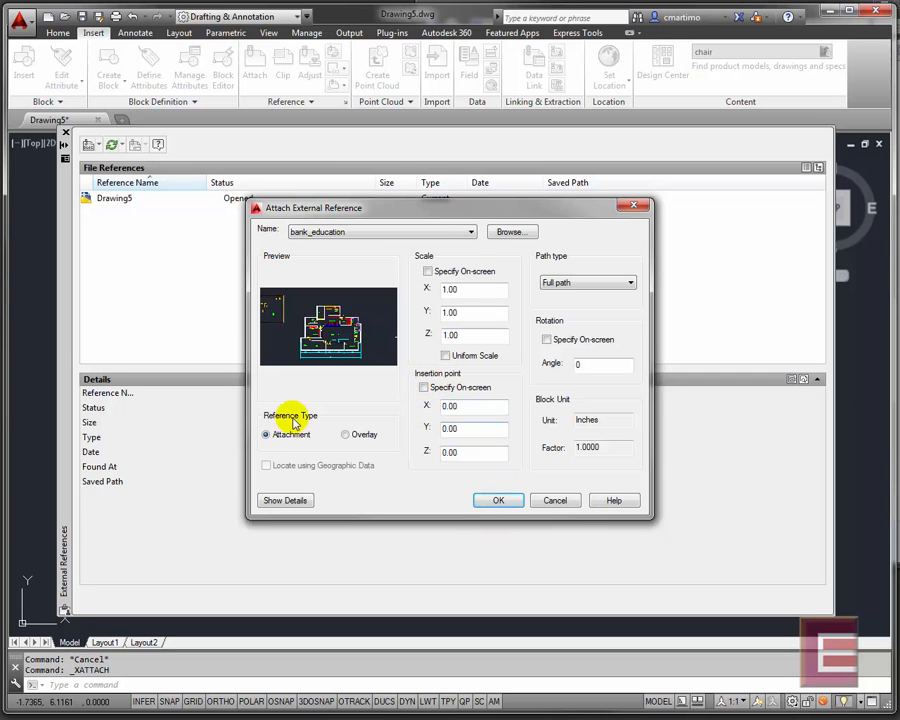
left_click(484, 500)
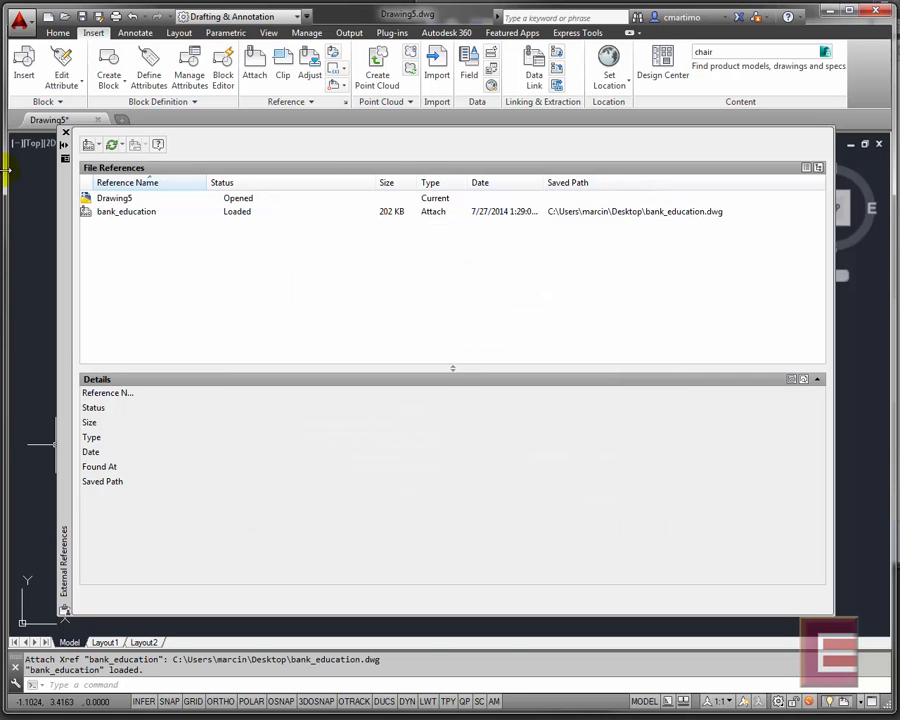
Choose the DCT_MAIN_BUILDING 3D view image from the ae folder inside myHOUSE as an image reference.
left_click(99, 146)
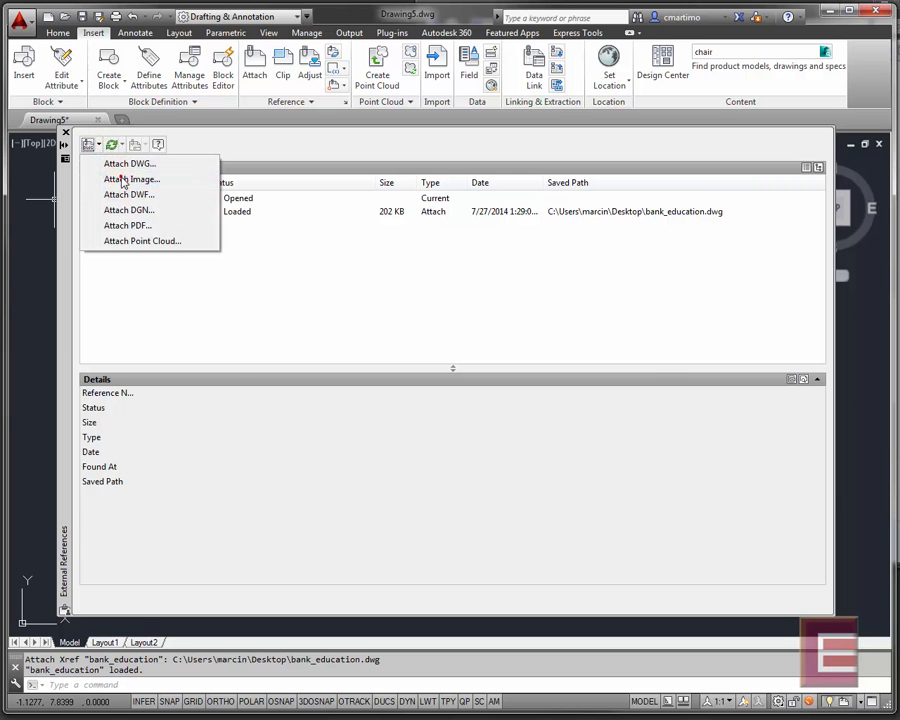
left_click(121, 180)
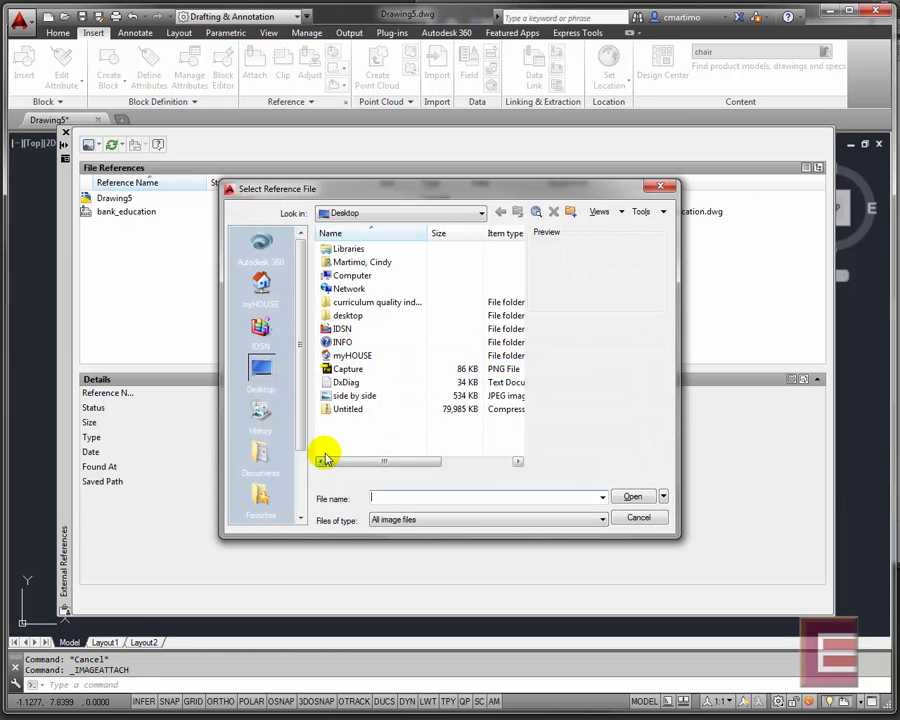
left_click(369, 369)
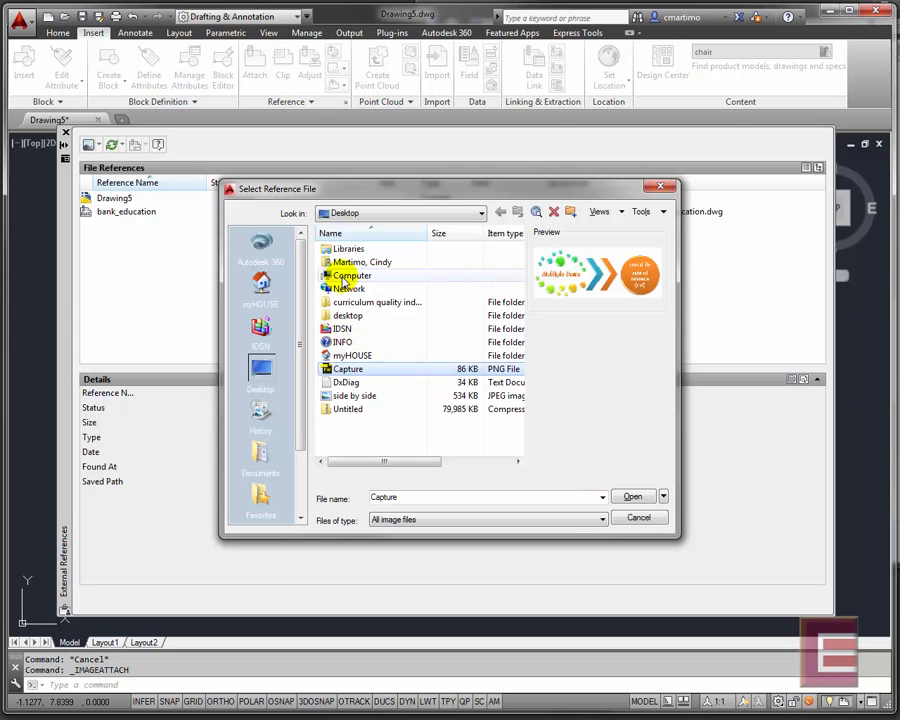
double_click(352, 355)
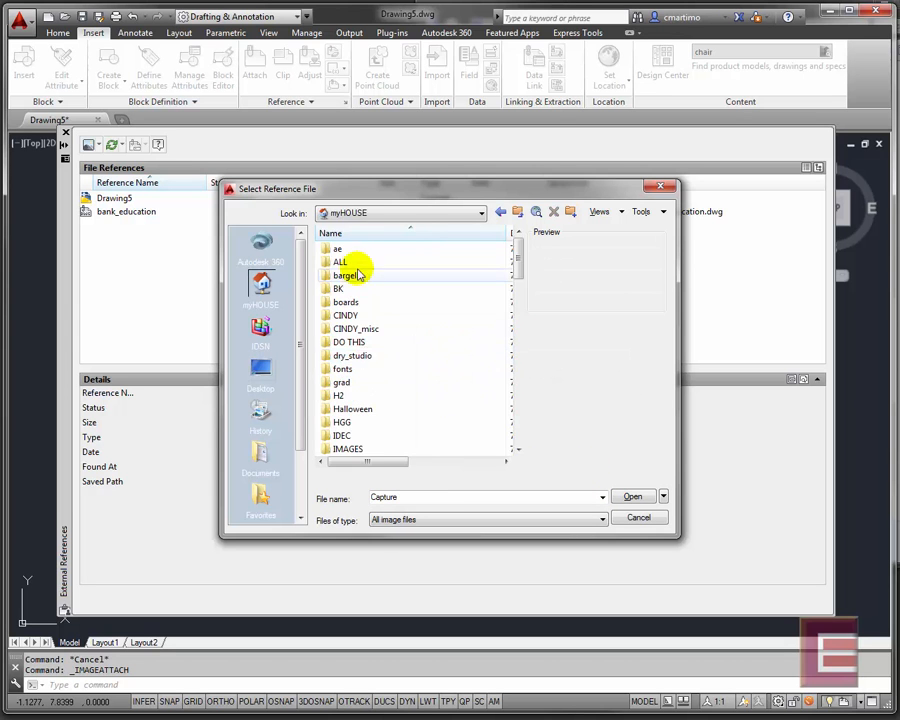
double_click(338, 246)
left_click(415, 275)
left_click(636, 498)
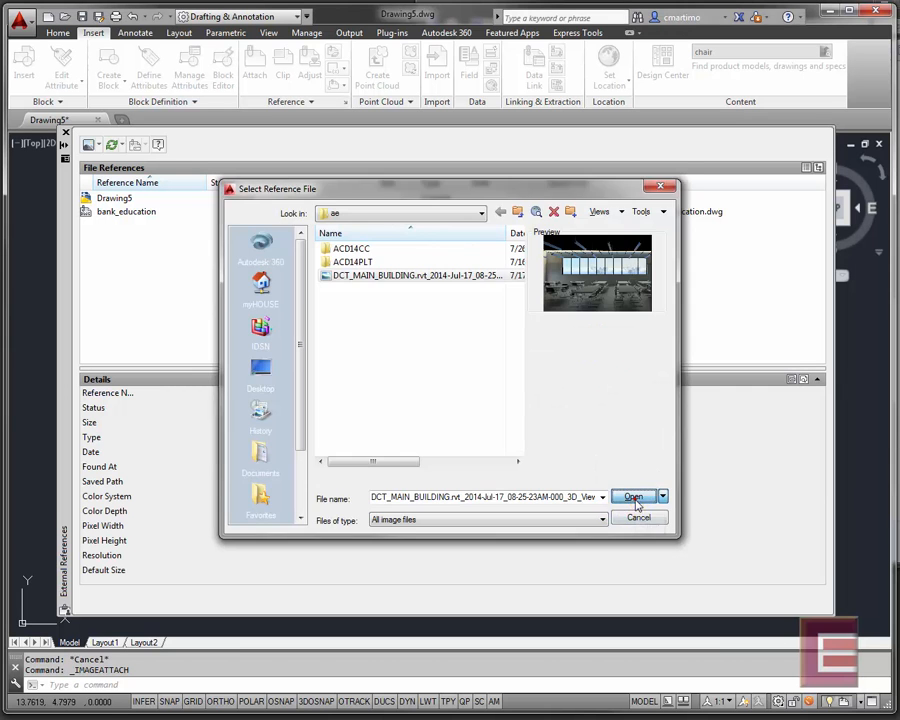
left_click(636, 495)
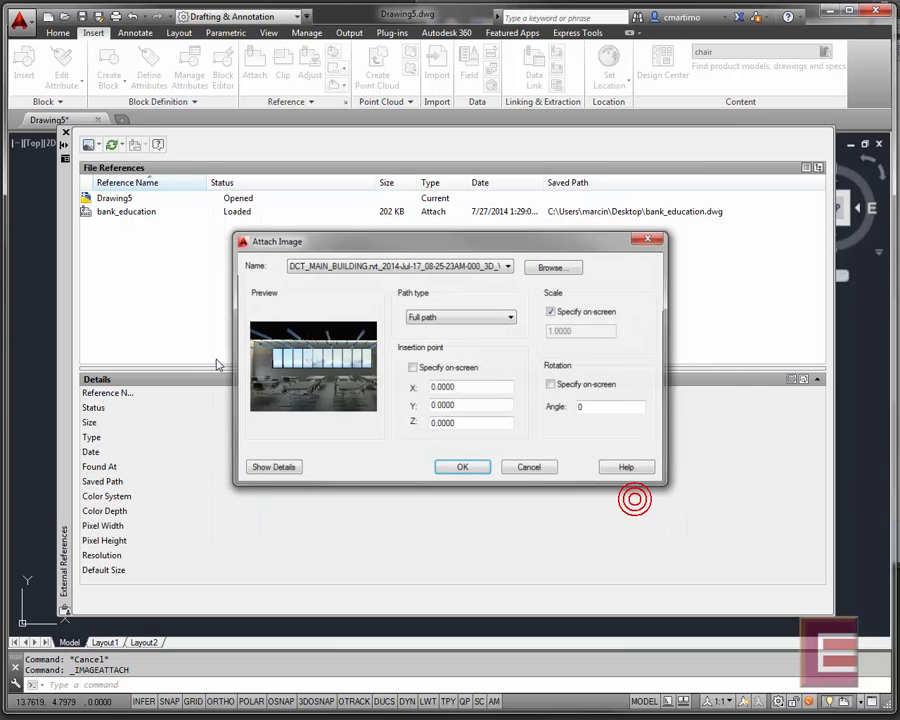
Attach the image with its insertion point specified on-screen at about 13.6, 1.2 and the default scale factor of 1.
left_click(412, 367)
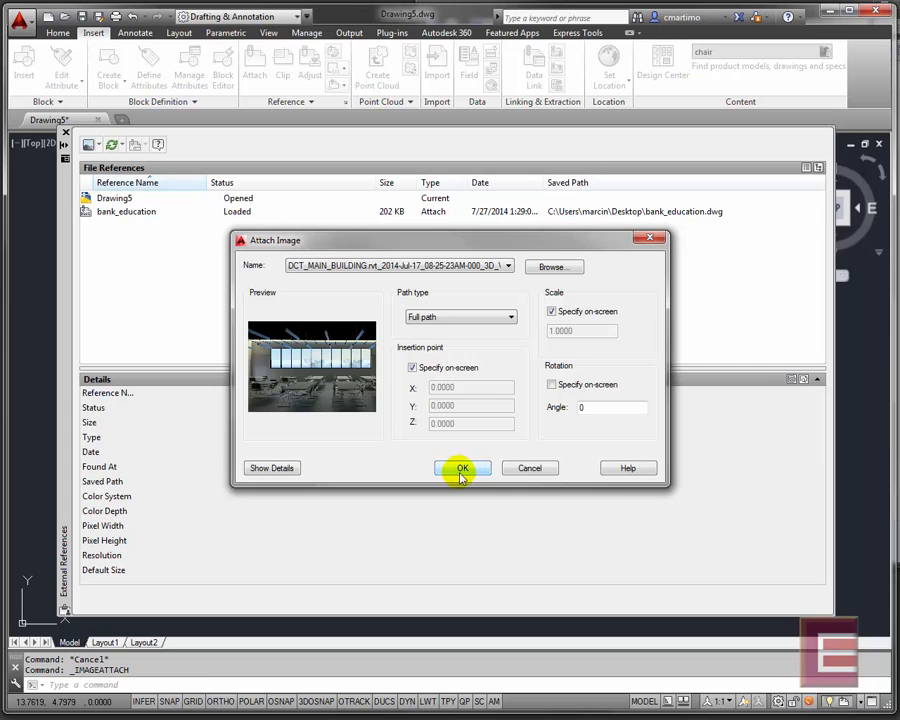
left_click(461, 469)
left_click(859, 589)
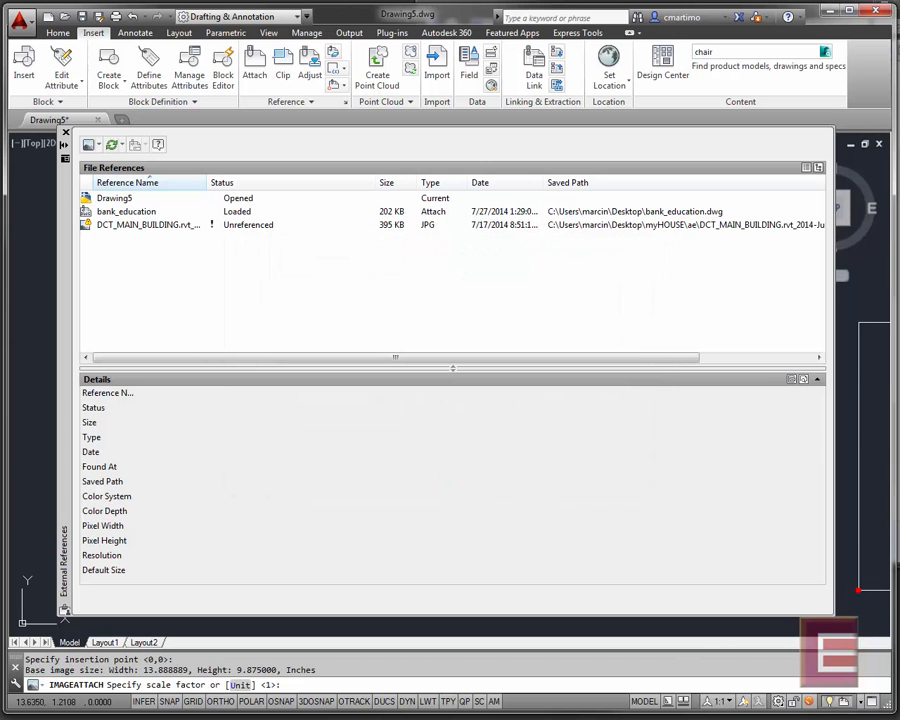
key("Return")
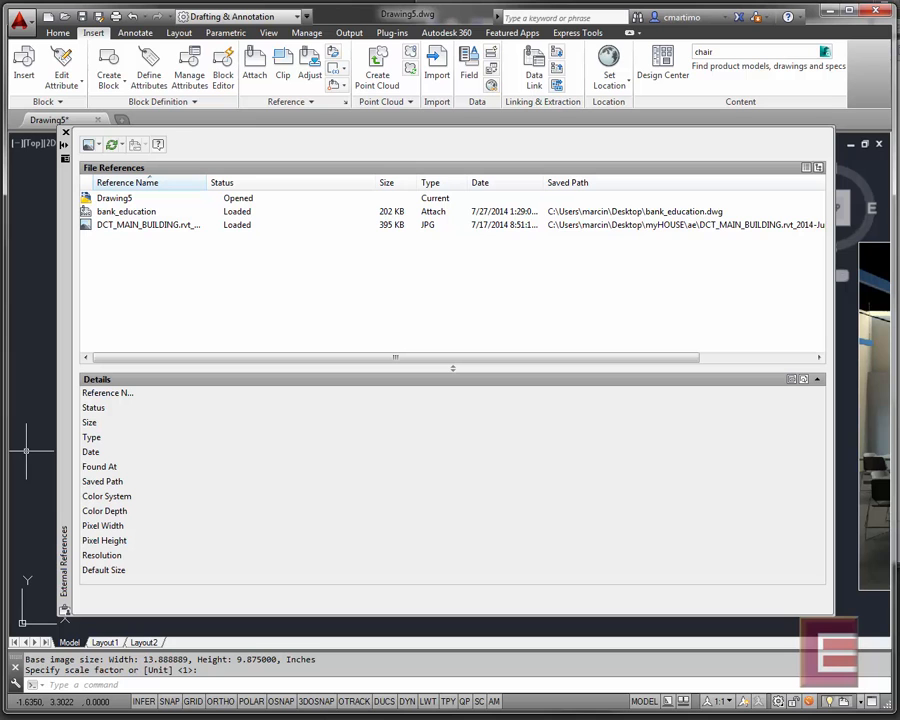
Close the External References manager and zoom to the drawing's extents.
left_click(65, 133)
scroll(314, 504, "down", 5)
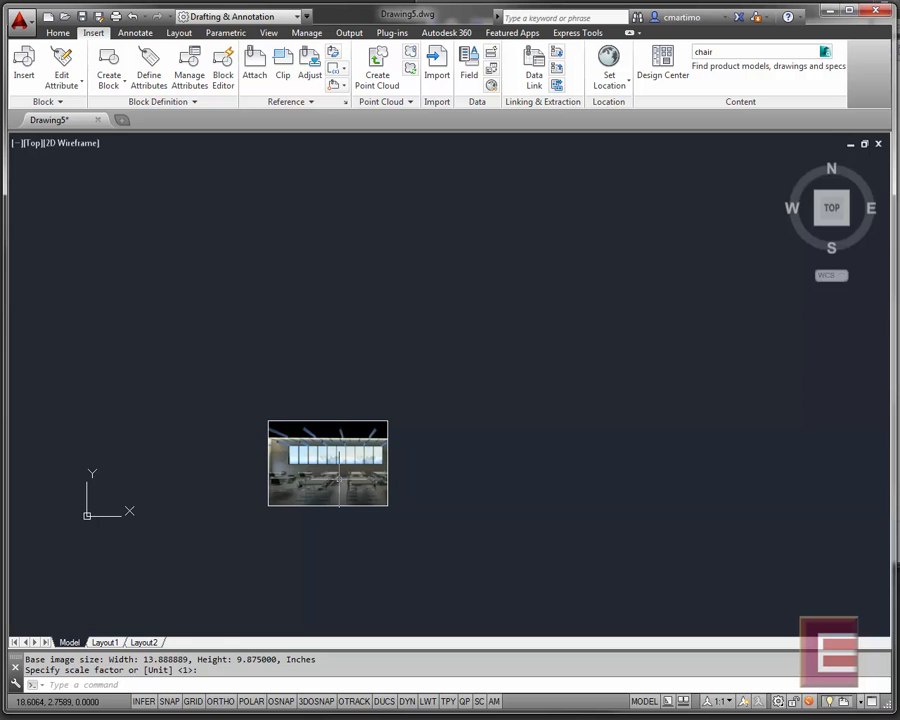
type("z")
key("Return")
type("e")
key("Return")
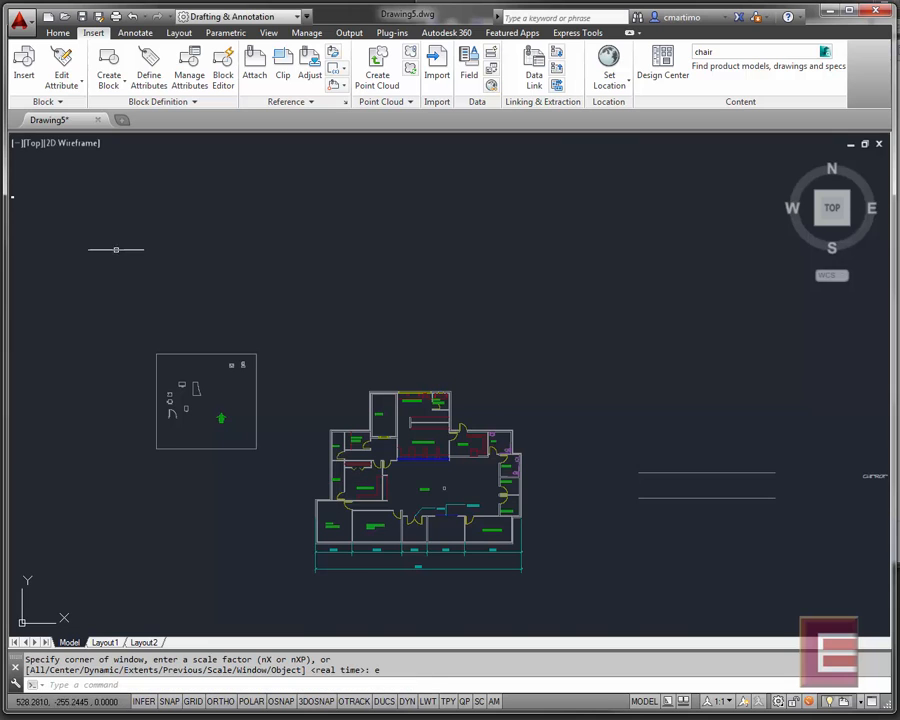
Move the tiny attached image from near the origin to the empty area between the furniture frame and the floor plan.
left_click(85, 214)
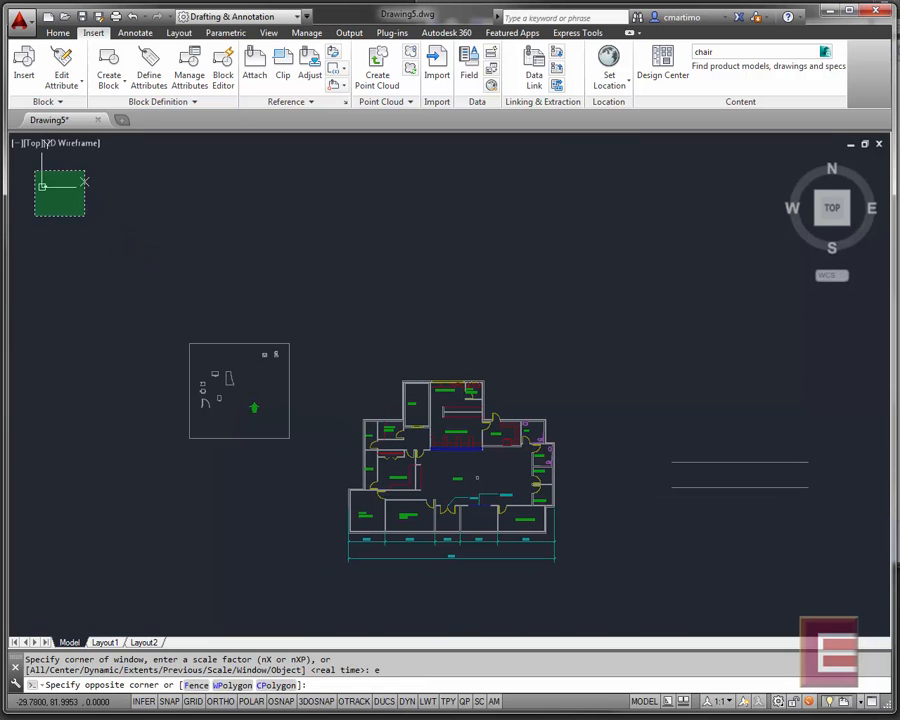
left_click(35, 172)
left_click(57, 32)
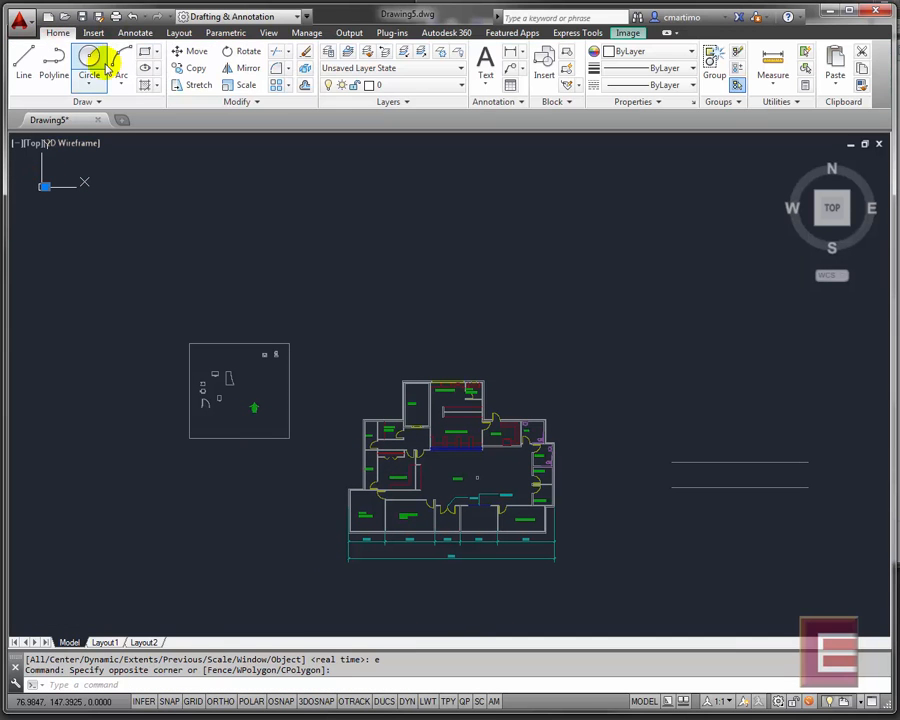
left_click(188, 51)
left_click(58, 163)
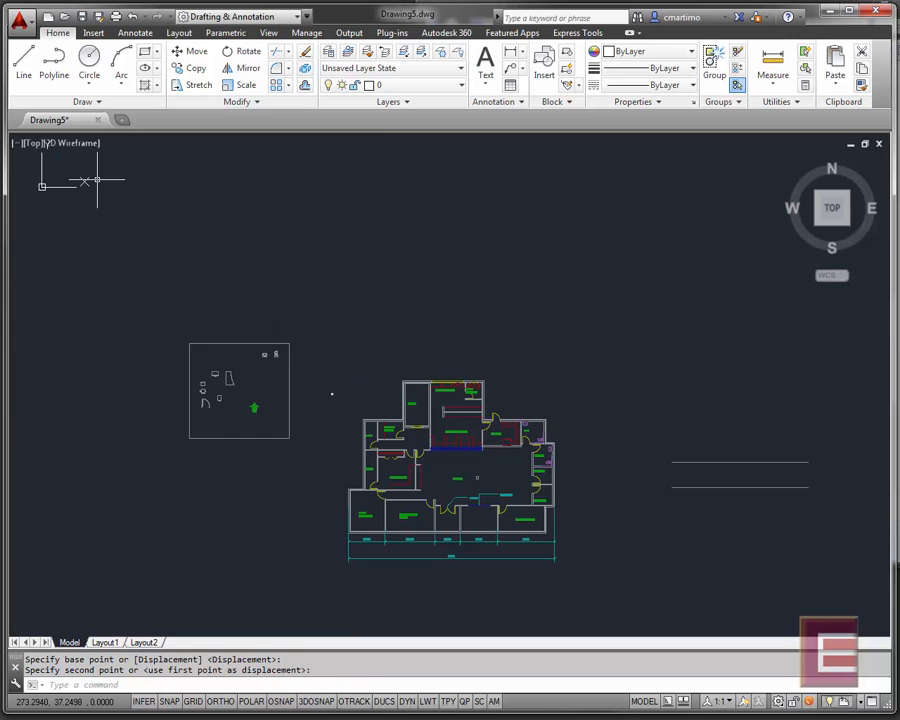
key("Escape")
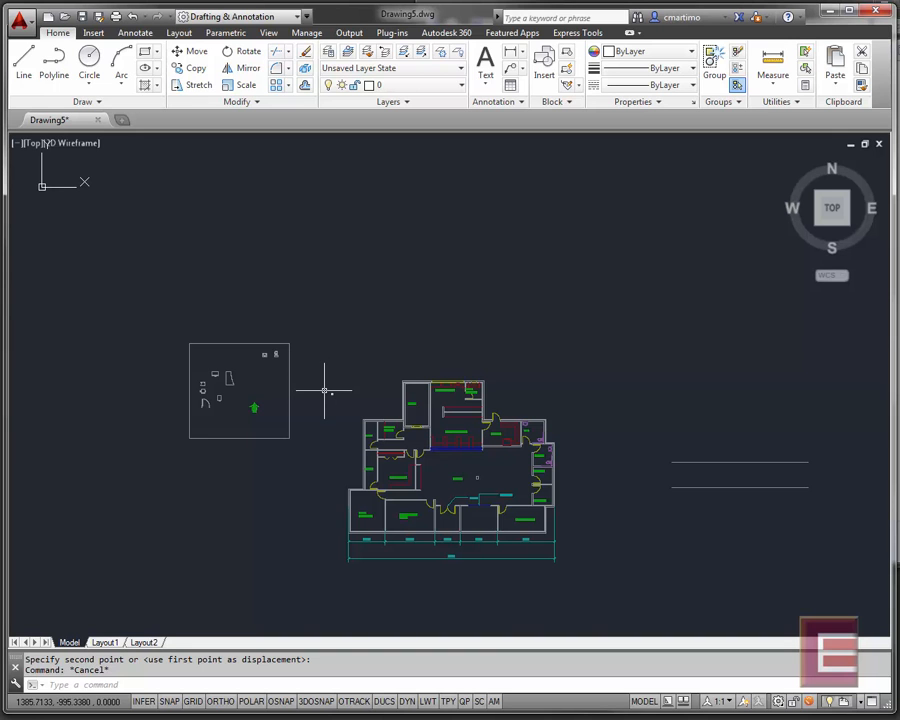
Frame the bank floor plan in the view and reopen the External References manager with XREF.
scroll(408, 474, "up", 4)
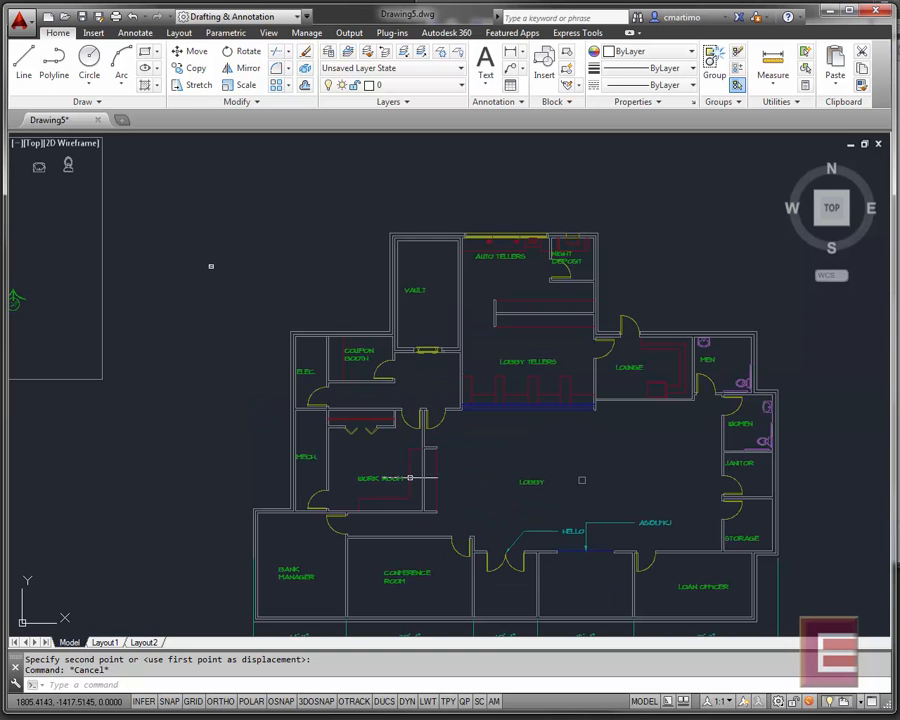
middle_click_drag(406, 441, 321, 422)
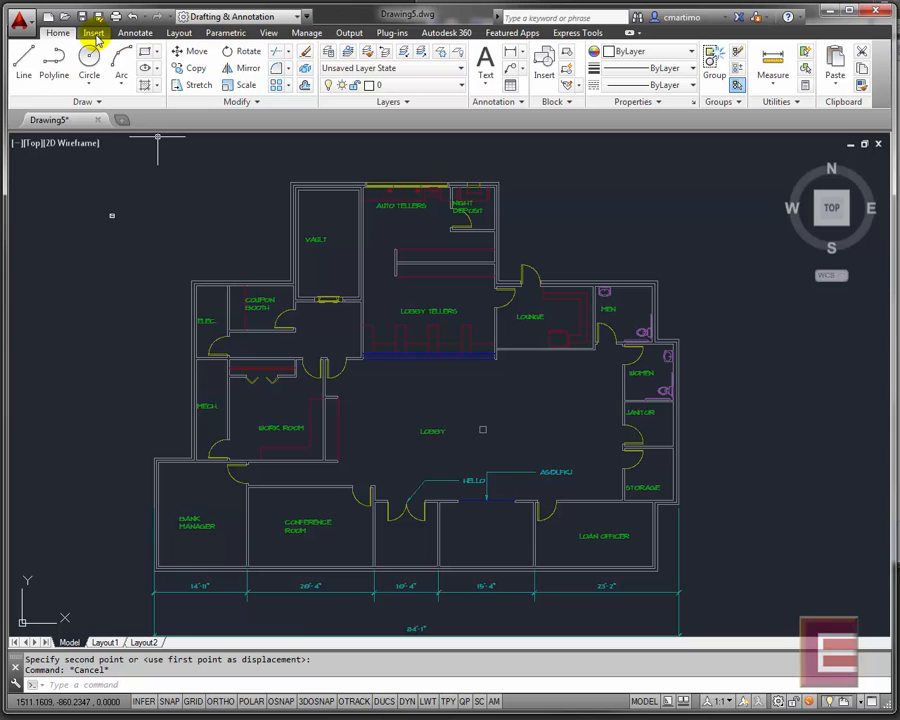
left_click(137, 680)
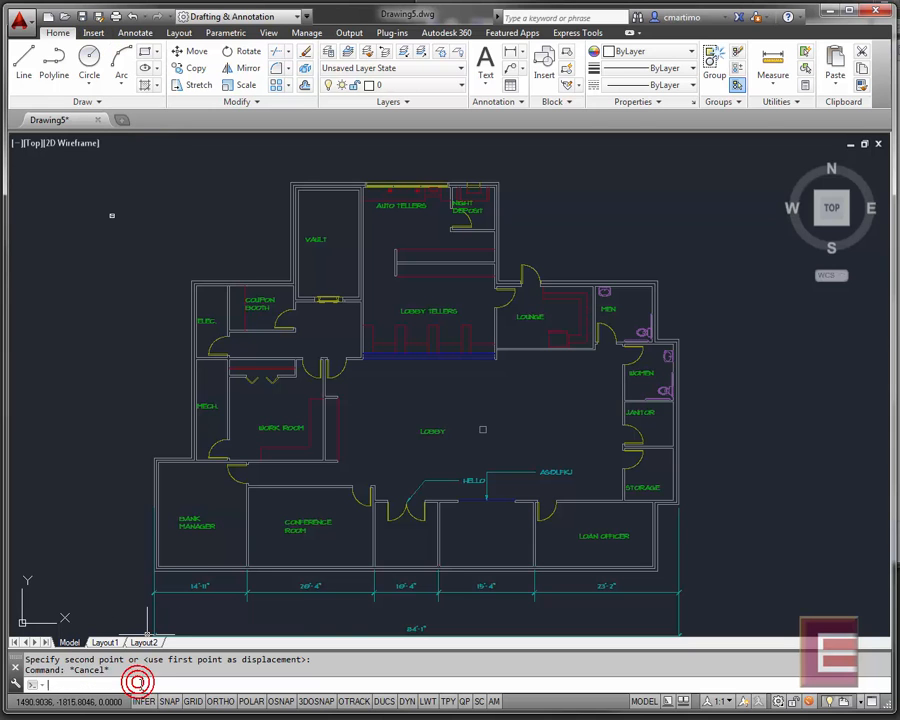
type("xref")
key("Return")
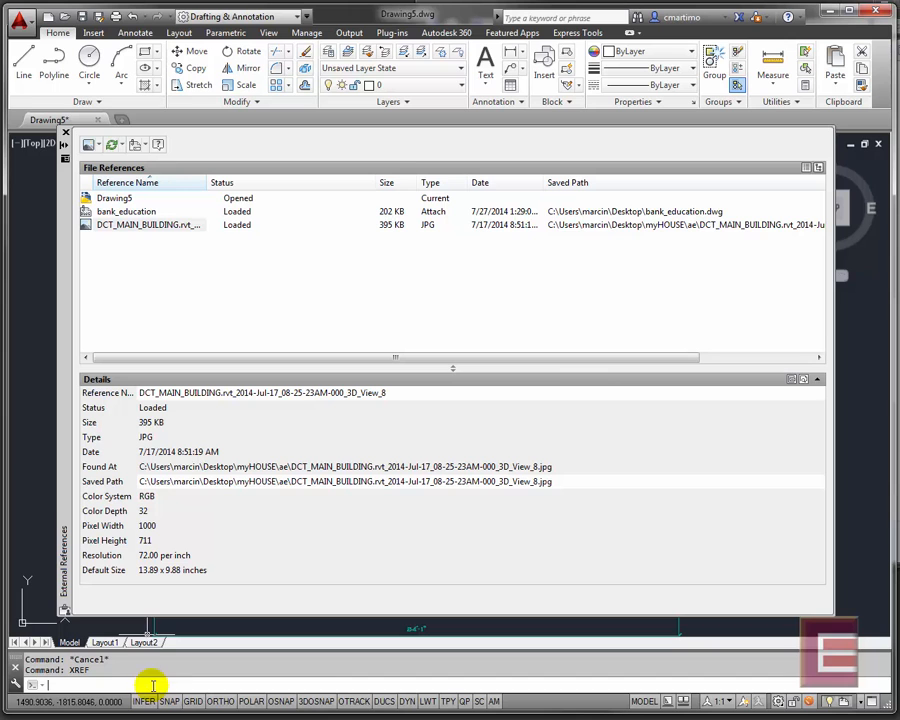
Unload the bank_education drawing reference.
left_click(208, 226)
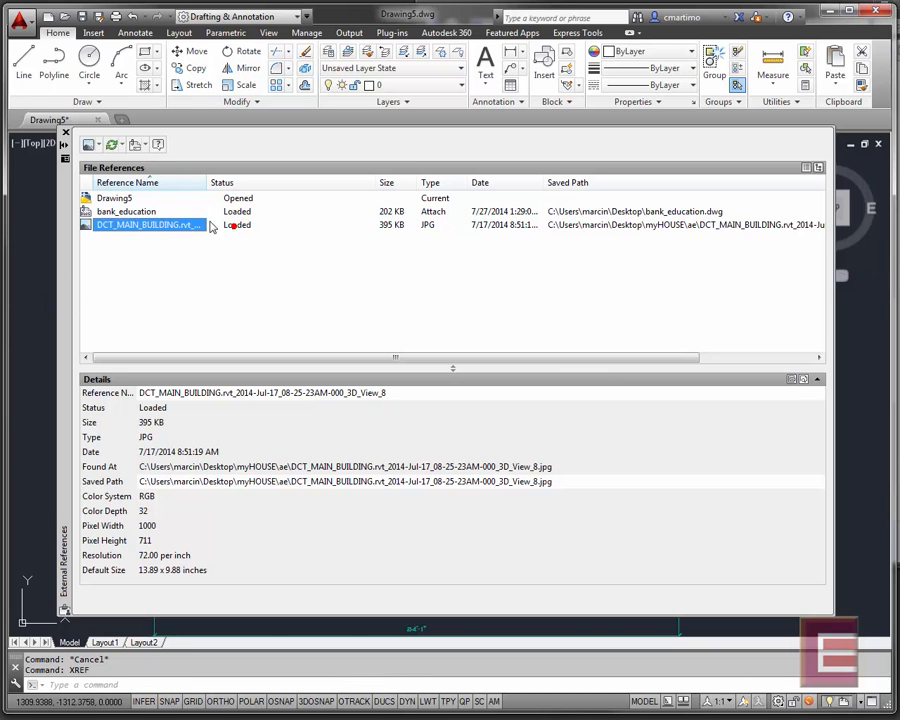
left_click(130, 212)
right_click(132, 216)
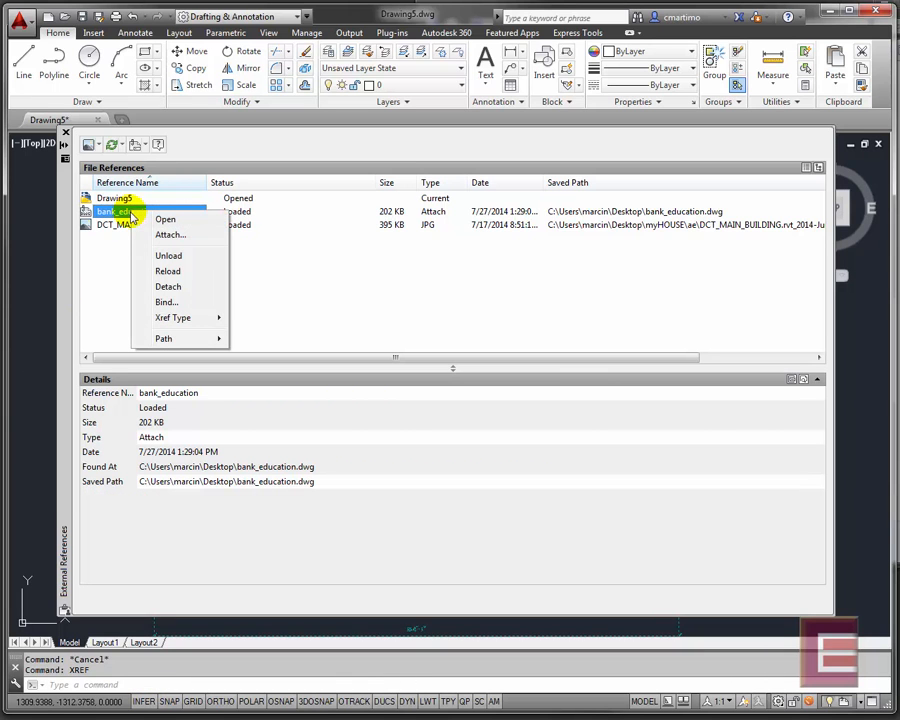
left_click(105, 212)
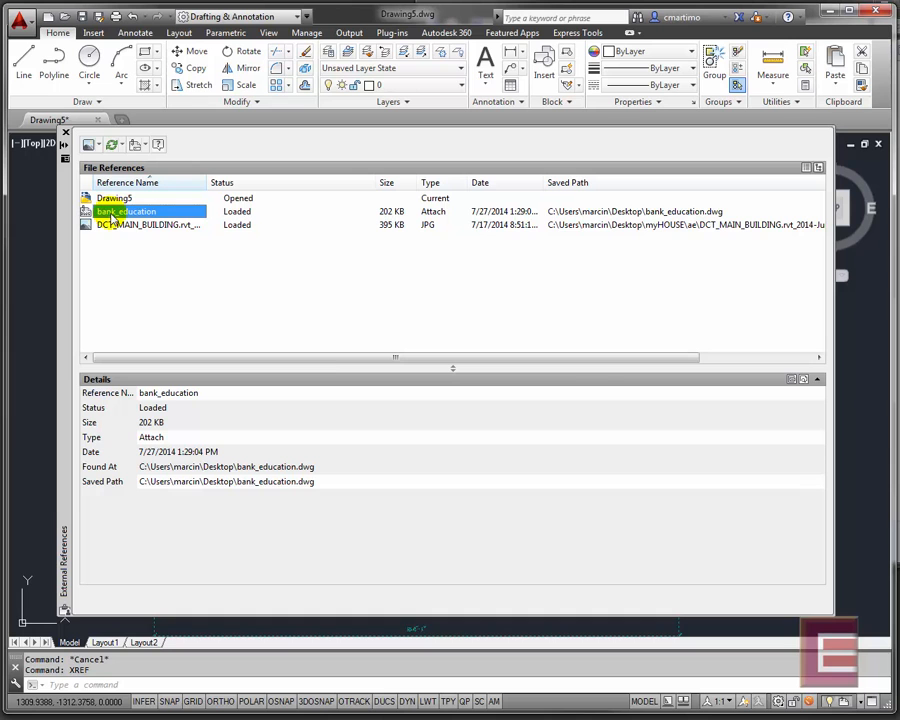
right_click(110, 213)
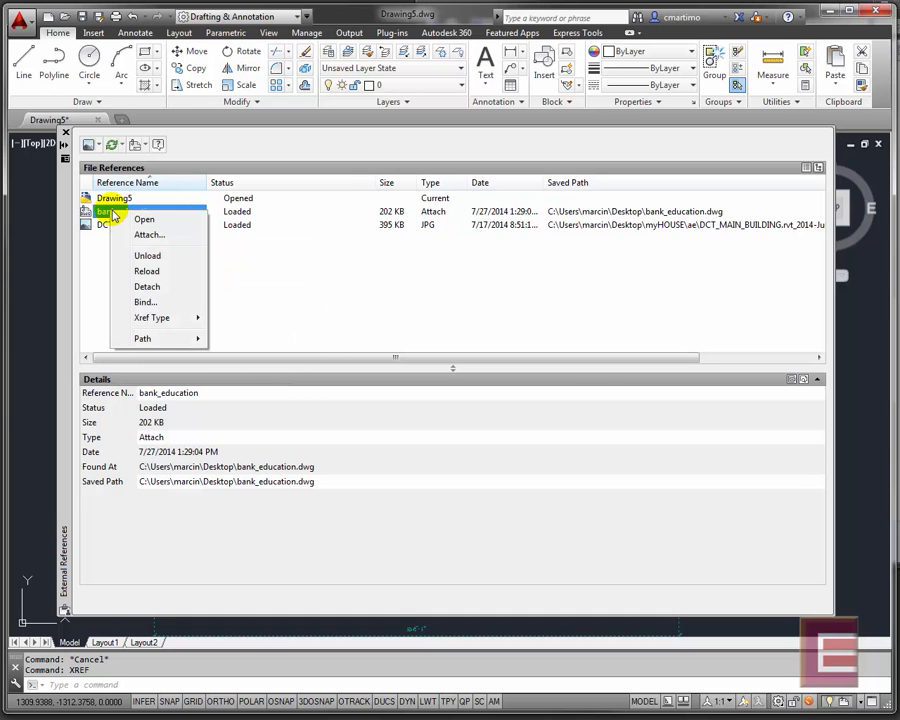
left_click(151, 254)
Unload the DCT_MAIN_BUILDING image reference and close the External References manager.
left_click(155, 226)
right_click(157, 228)
left_click(195, 272)
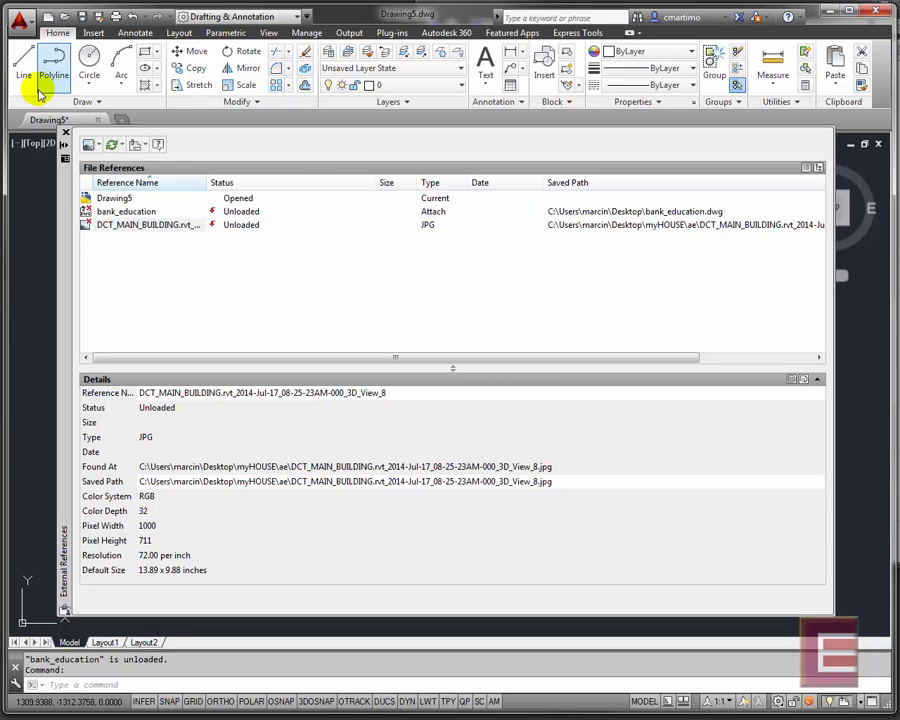
left_click(65, 133)
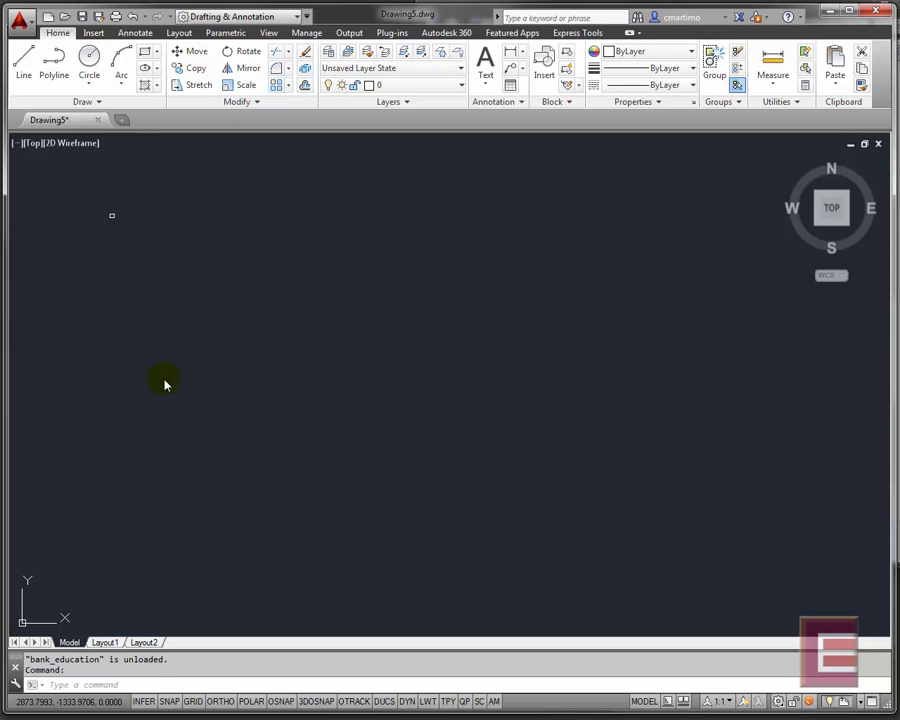
Reopen the External References manager with XREF and reload the bank_education drawing reference.
left_click(147, 685)
left_click(144, 684)
type("xref")
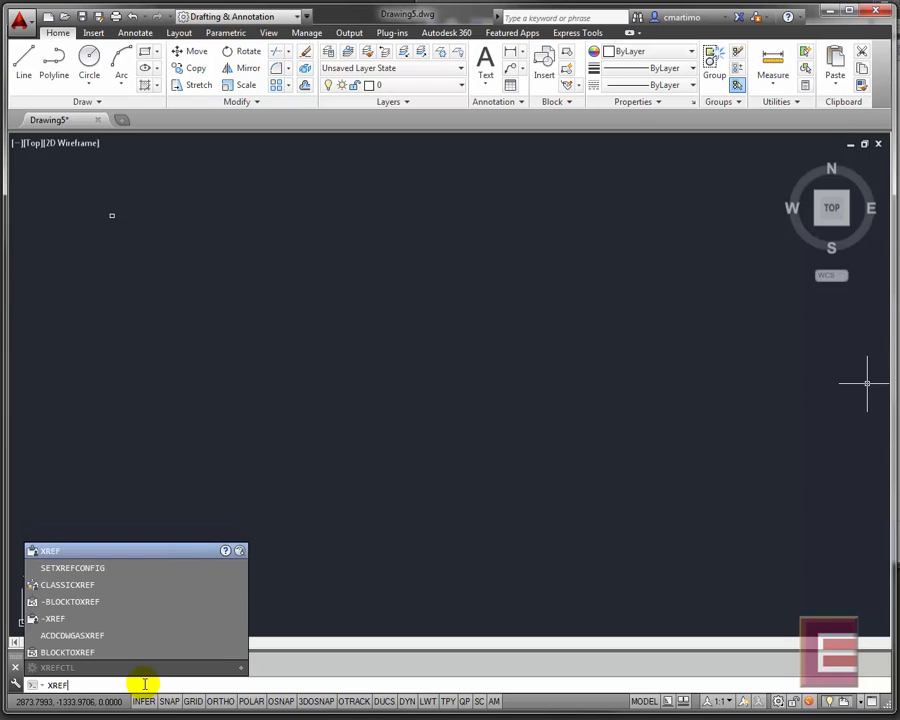
key("Return")
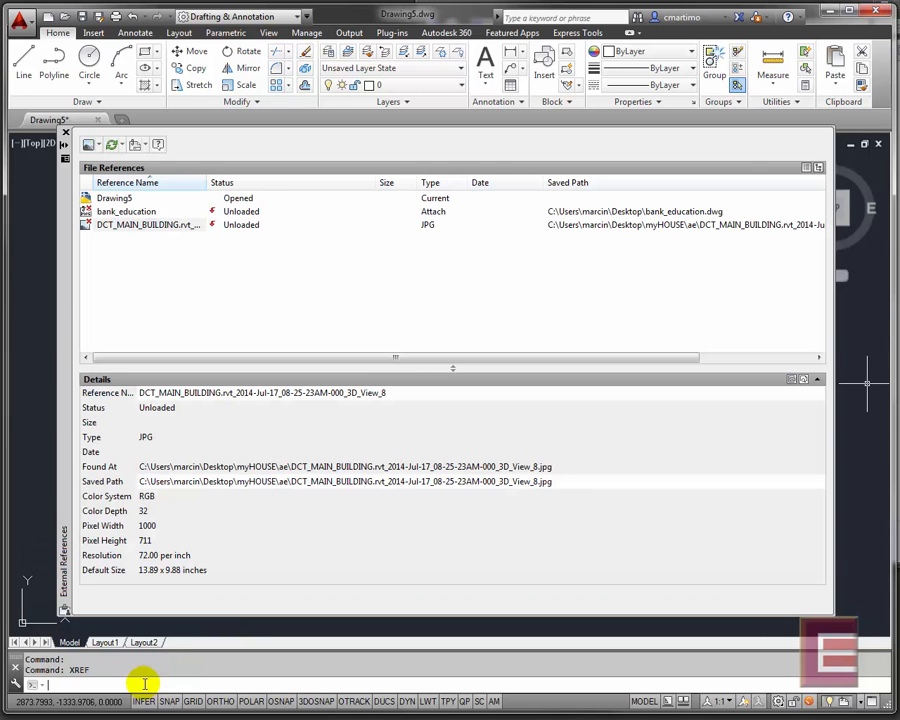
left_click(110, 212)
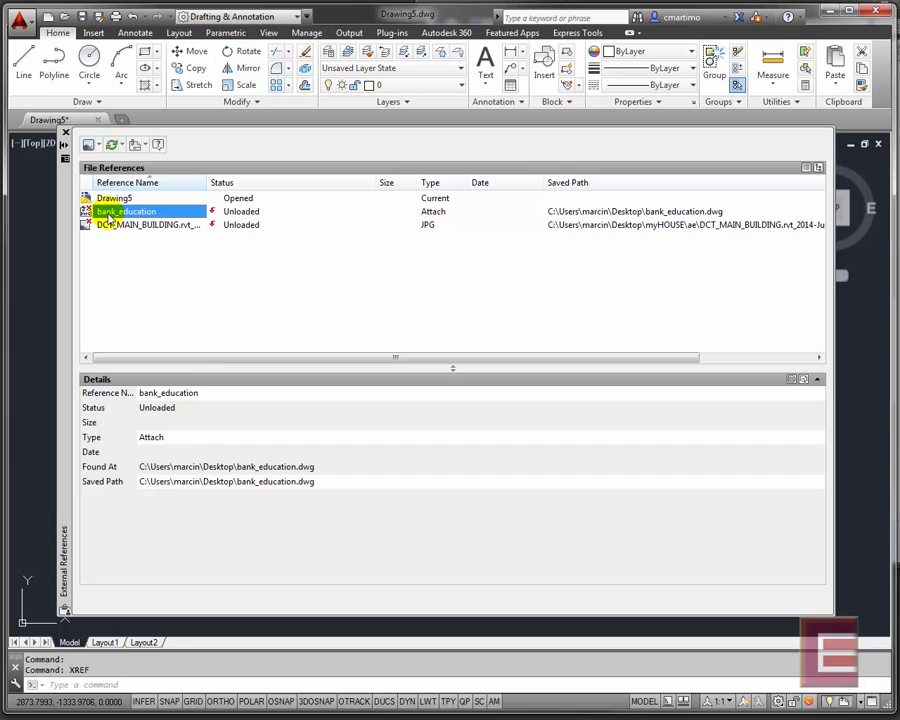
right_click(110, 217)
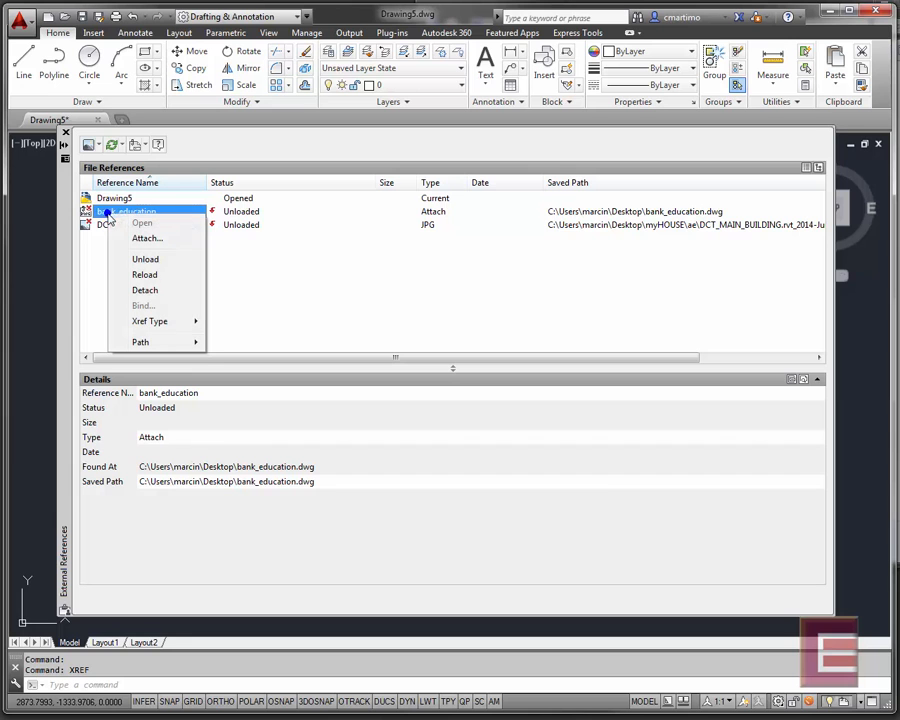
left_click(150, 275)
Reload the DCT_MAIN_BUILDING image reference and close the External References manager.
left_click(138, 225)
right_click(138, 225)
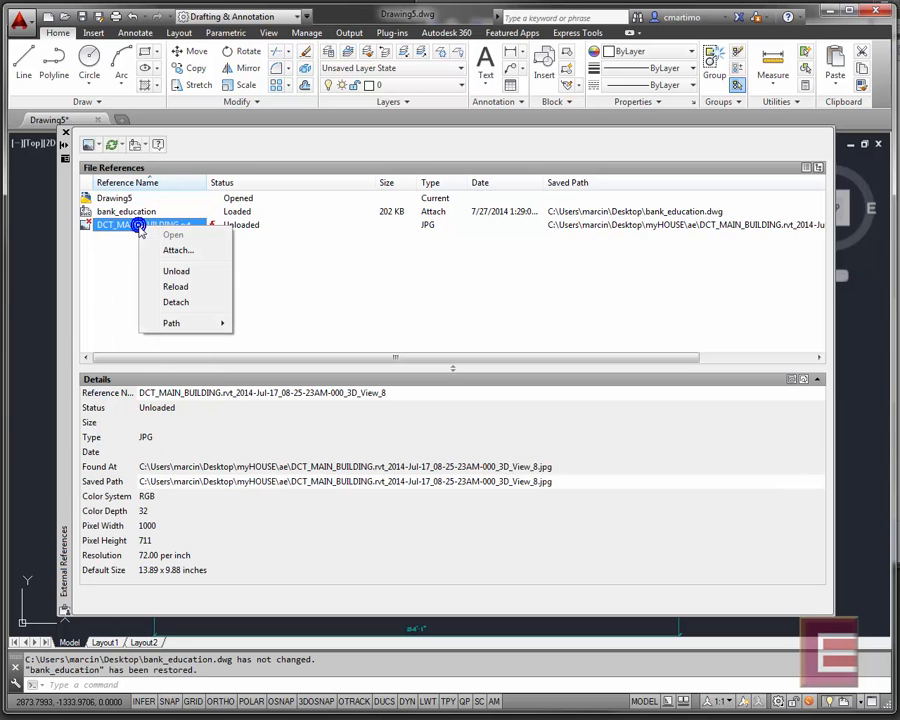
left_click(178, 287)
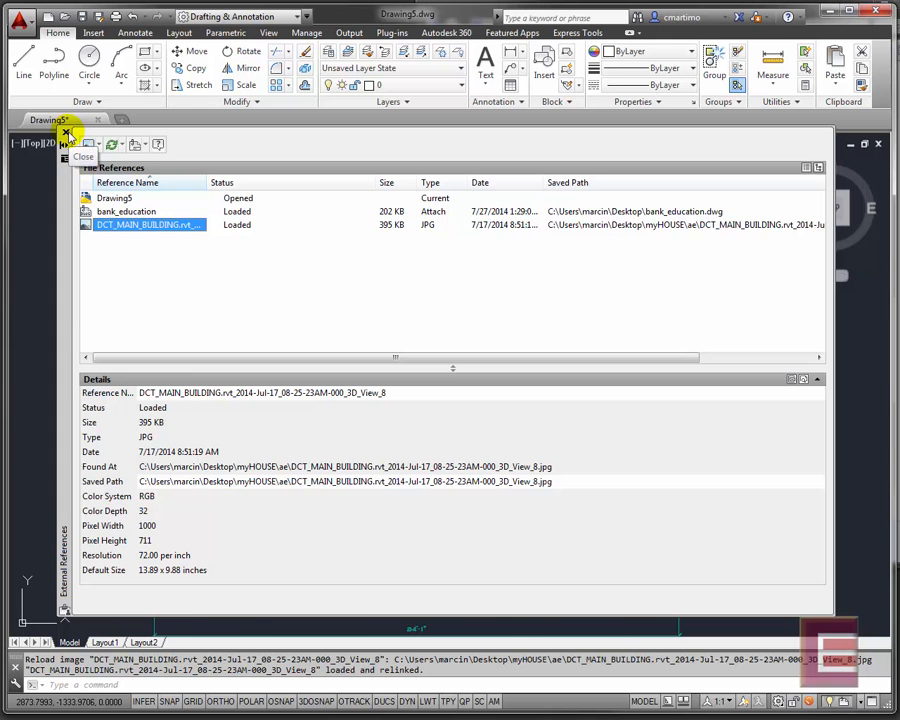
left_click(66, 133)
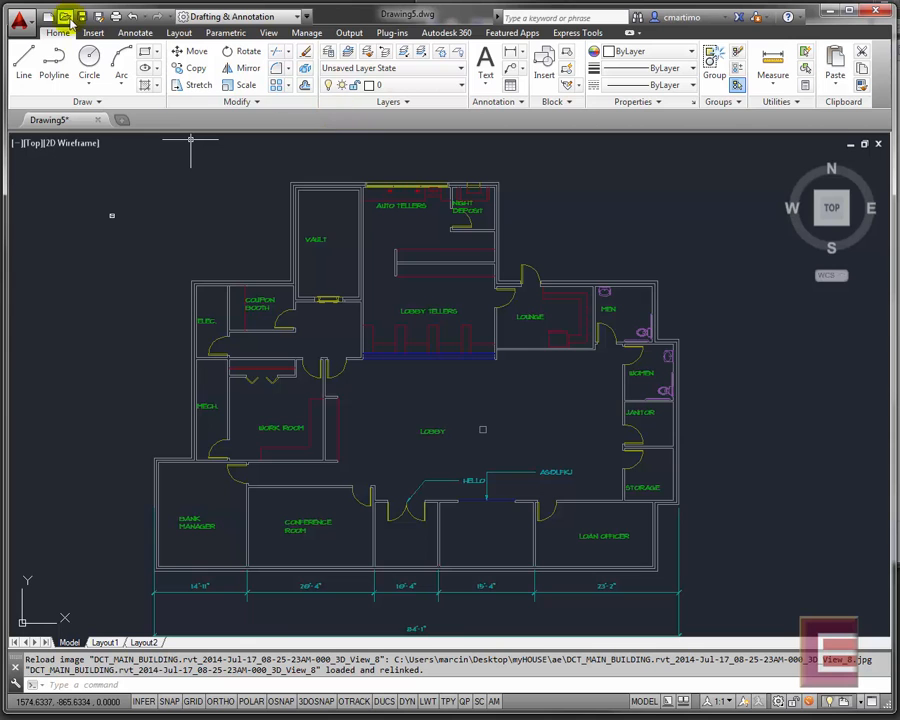
Filter the layer list to the Xref layers and freeze the bank_education|TEXT layer.
left_click(330, 52)
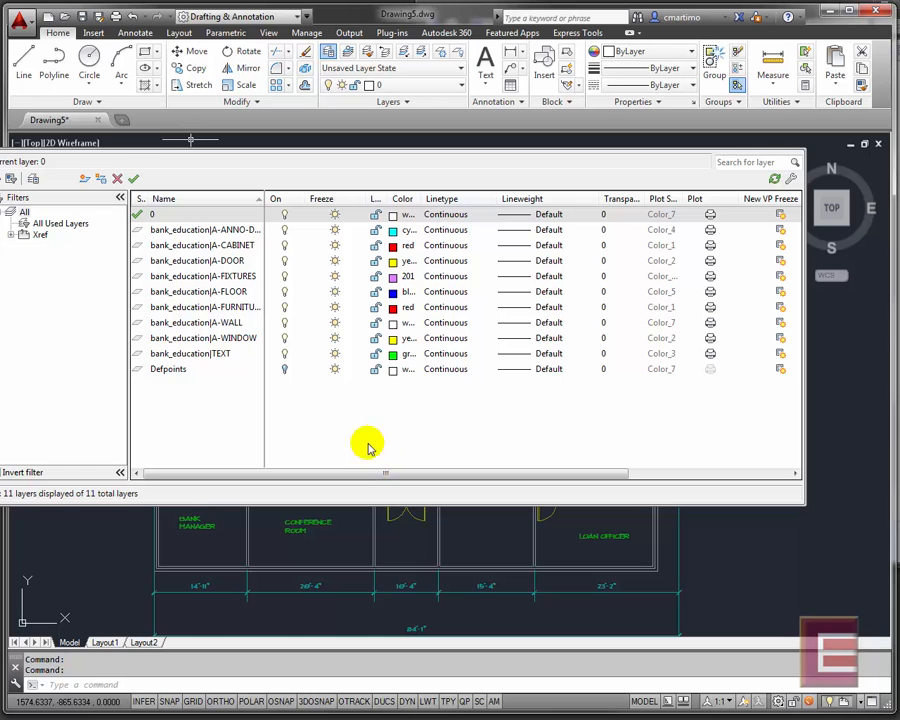
left_click(40, 235)
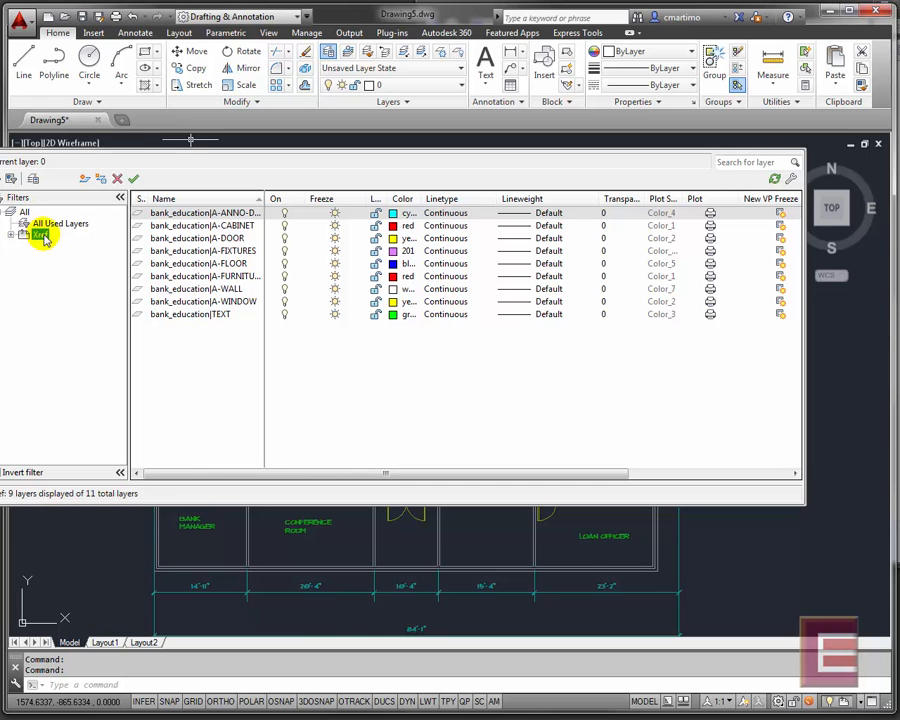
left_click(337, 318)
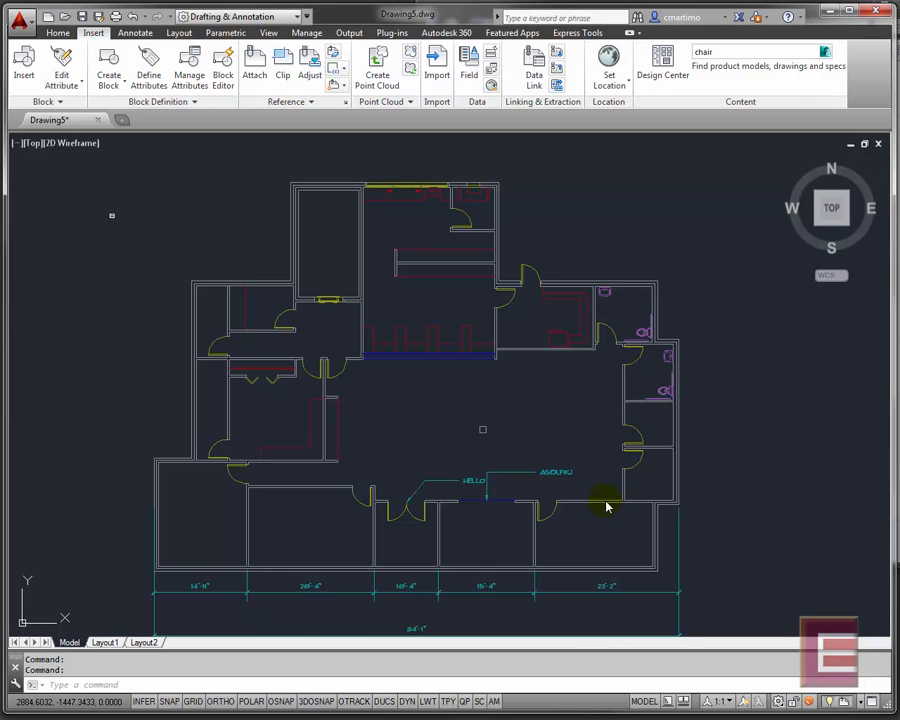
Clip the bank floor plan reference with a new rectangular boundary around the west-side rooms between the vault and the bank manager's office.
middle_click_drag(384, 463, 456, 410)
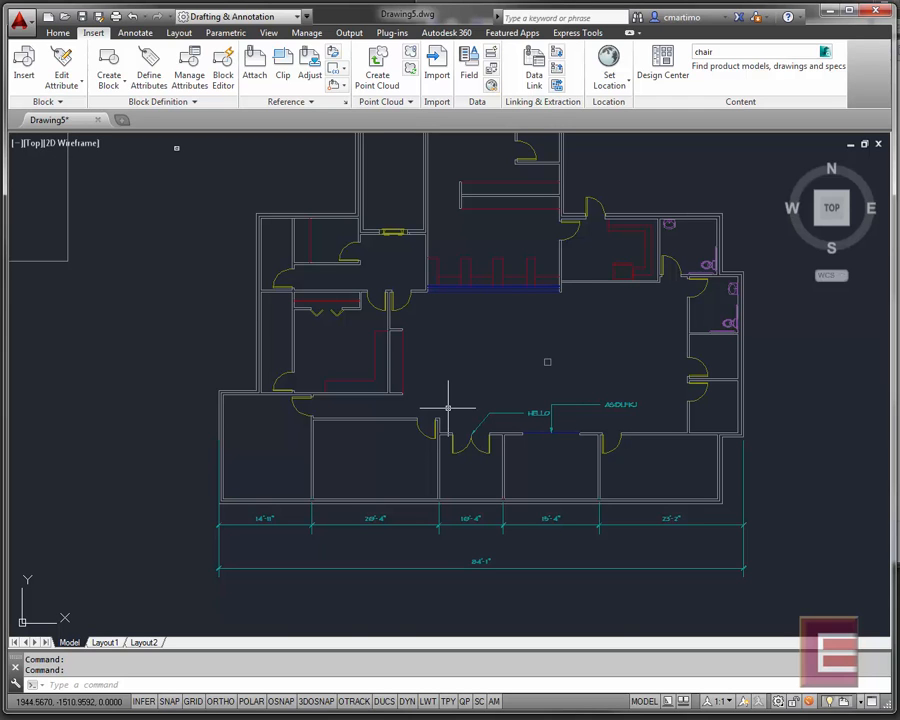
left_click(282, 78)
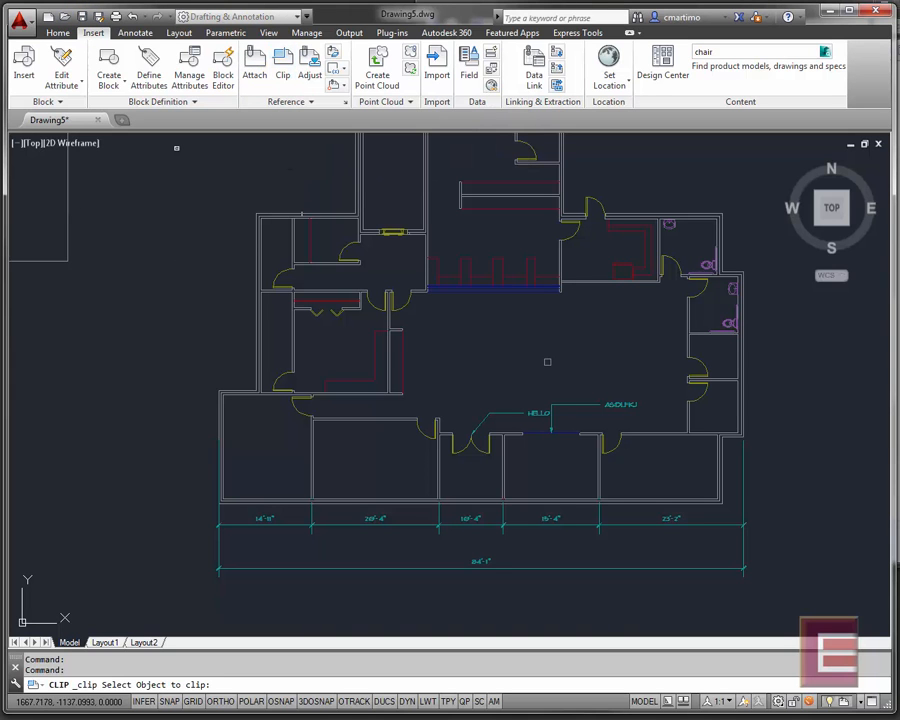
left_click(301, 211)
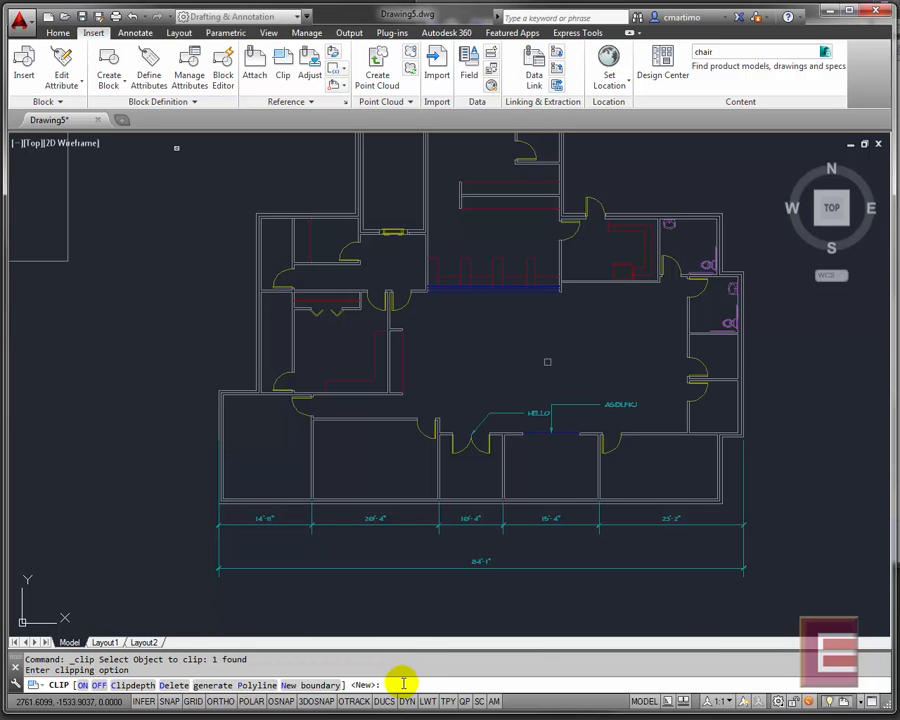
key("Return")
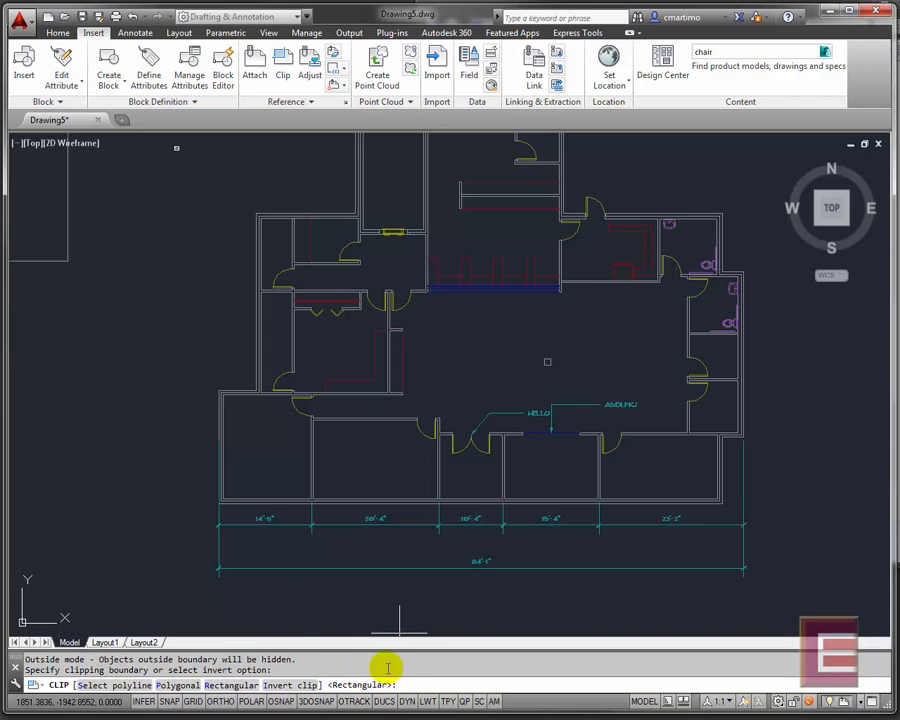
key("Return")
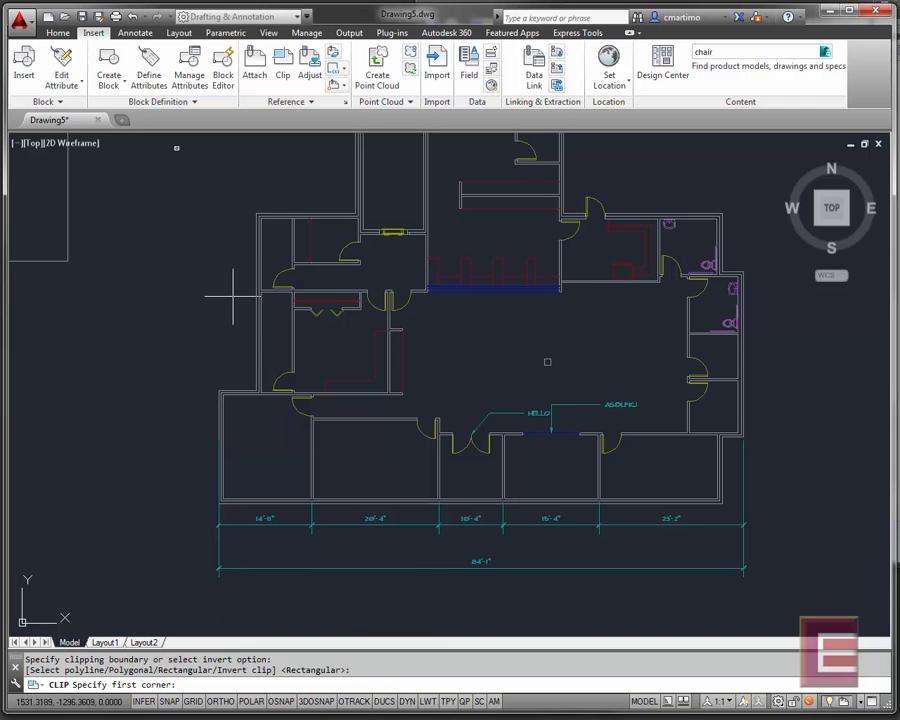
left_click(242, 208)
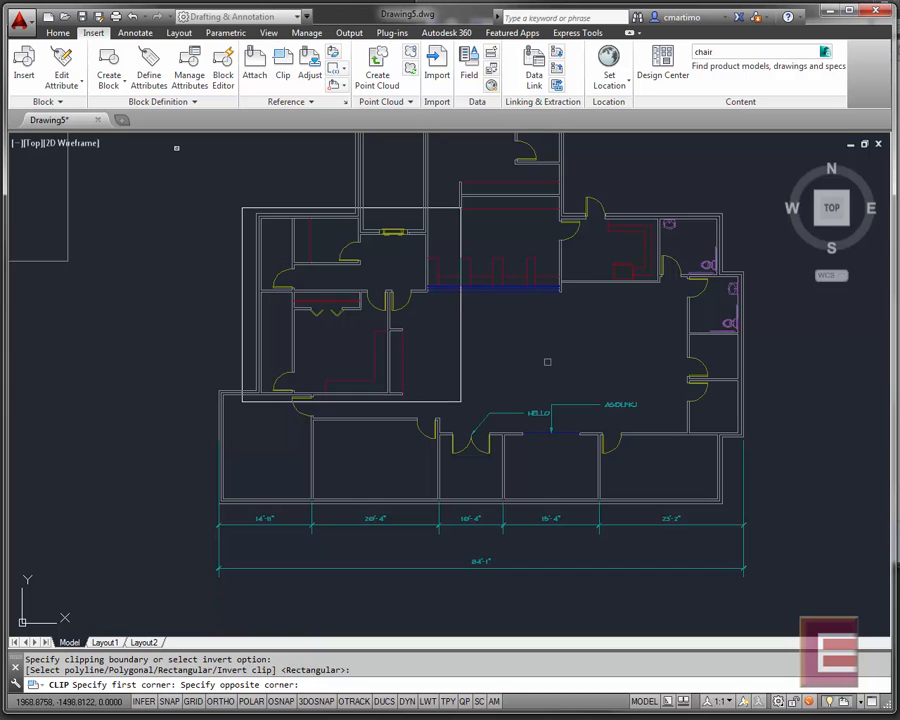
left_click(462, 404)
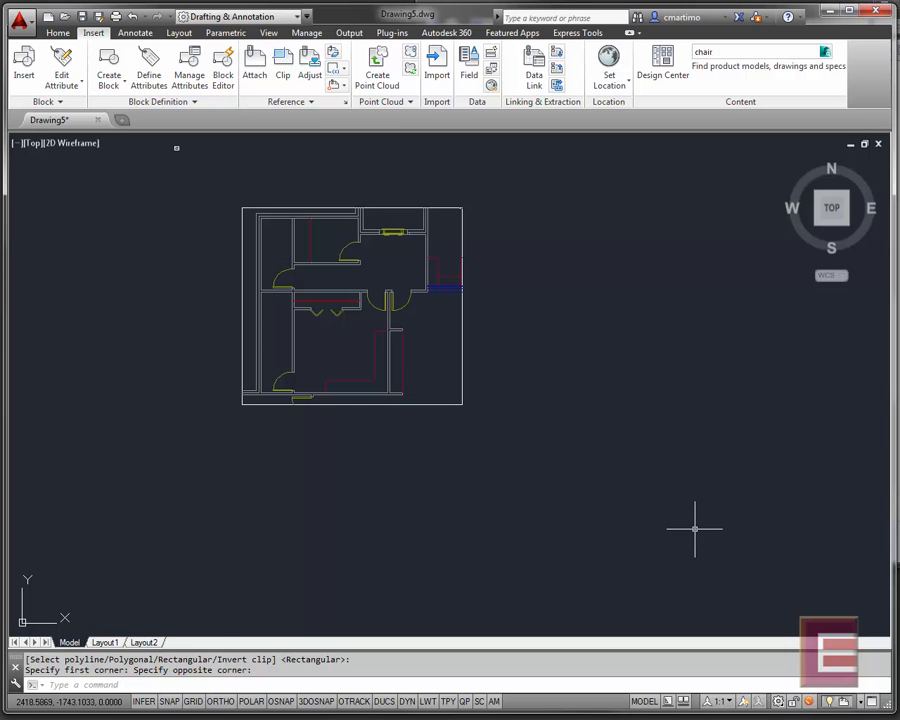
key("Escape")
key("Escape")
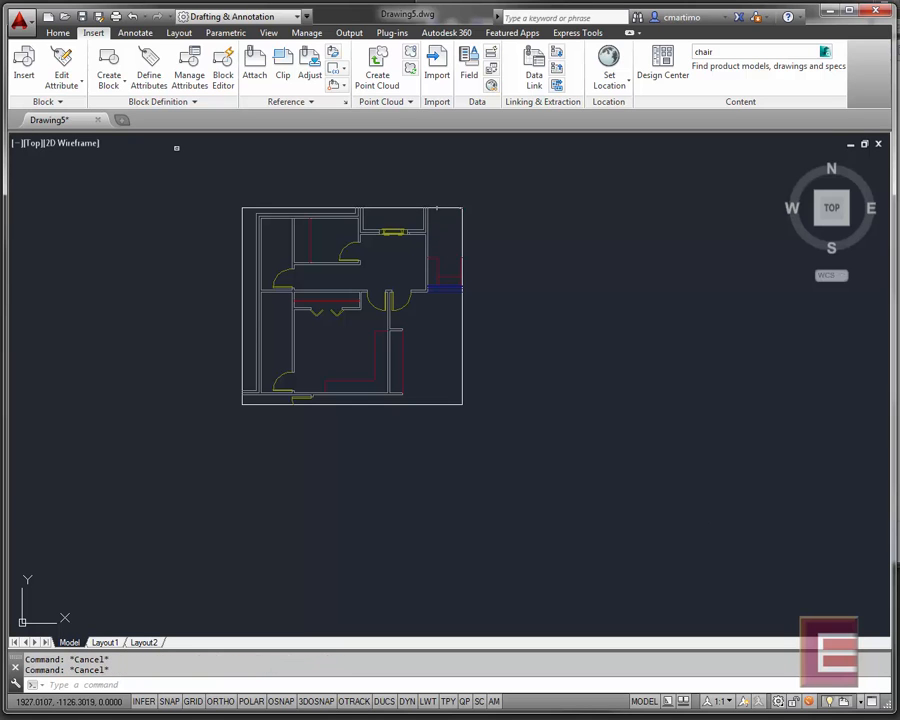
Remove the clipping boundary from the bank floor plan reference and deselect it.
left_click(437, 208)
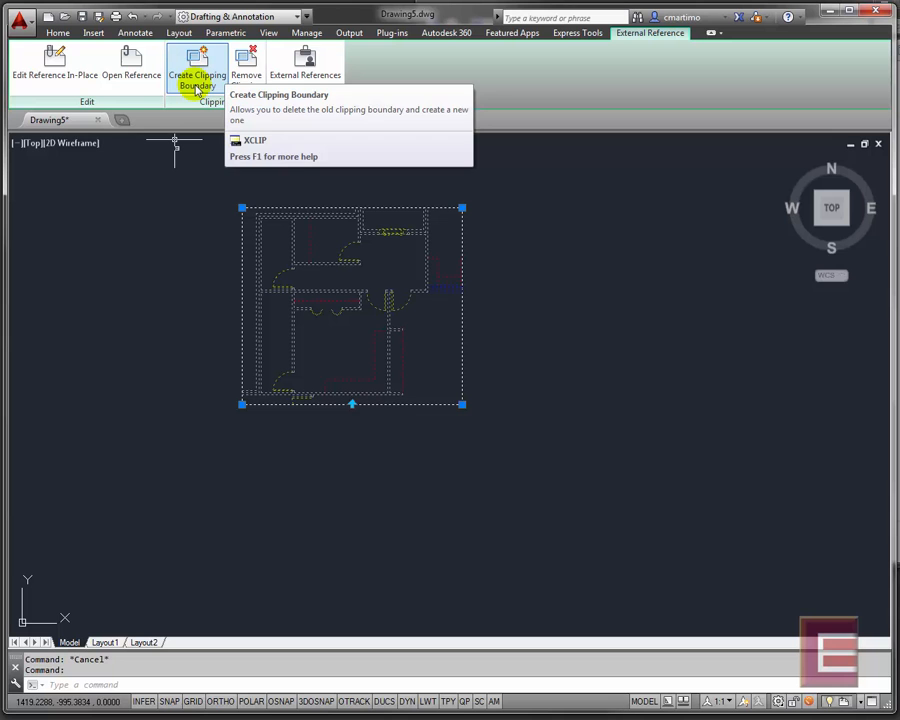
left_click(246, 72)
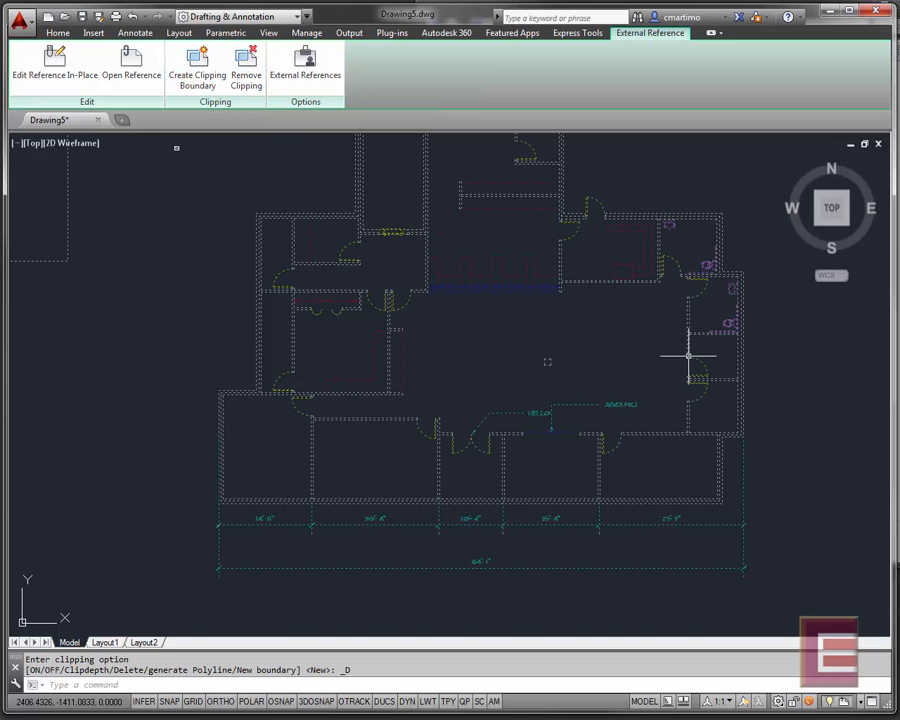
key("Escape")
key("Escape")
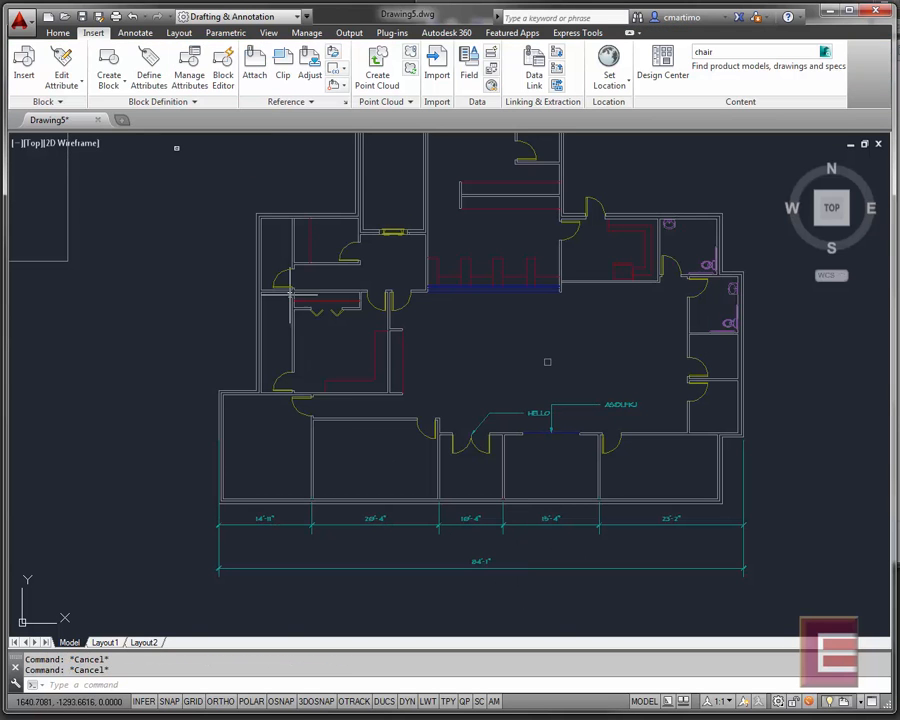